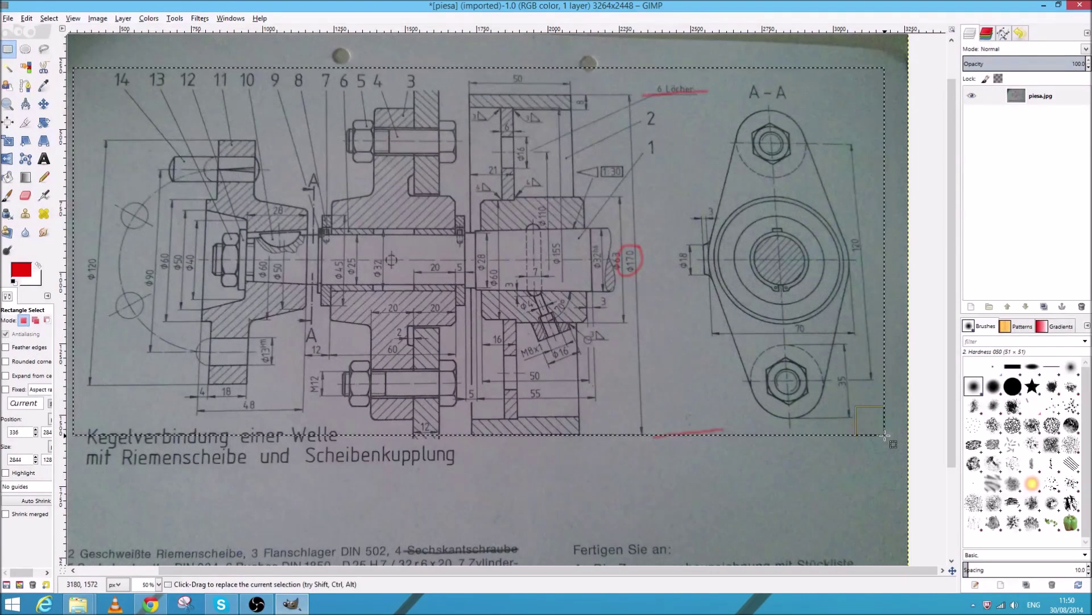
# Tighten the rectangular selection's upper corner around the assembly drawing and crop the image to the selection.
pyautogui.moveTo(81, 75); pyautogui.dragTo(85, 103)
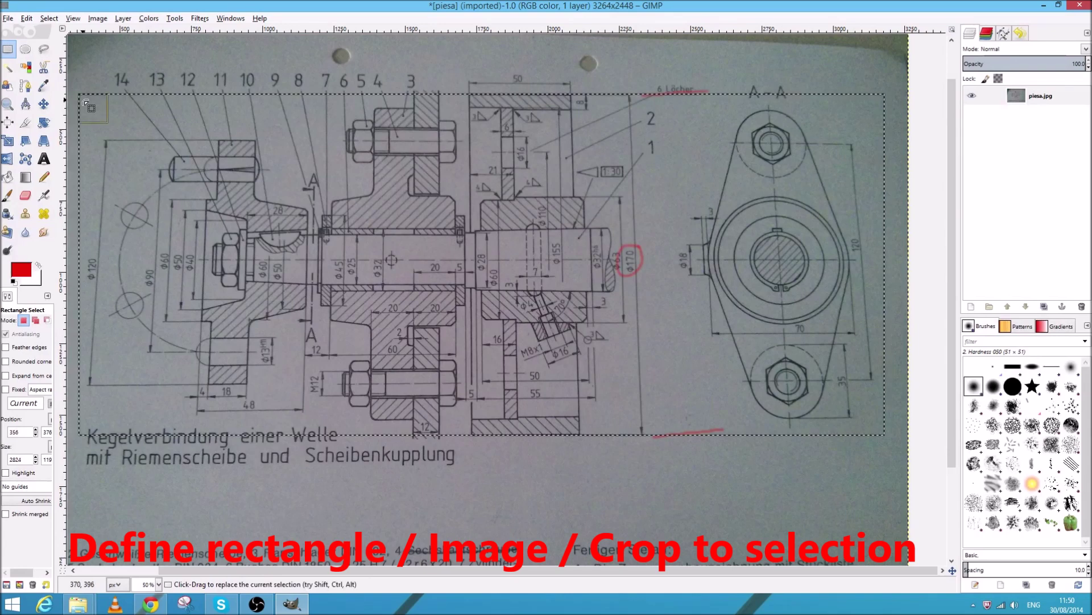
pyautogui.click(100, 20)
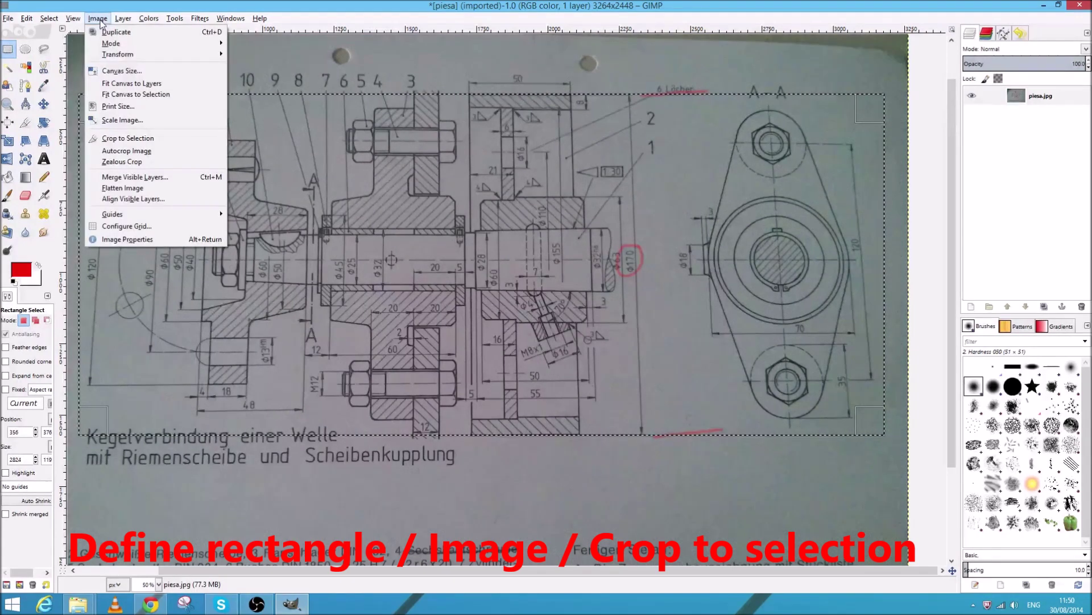
pyautogui.click(121, 140)
# Scale the image to a height of 170 mm at a resolution of 300 pixels/in, keeping its proportions.
pyautogui.click(98, 19)
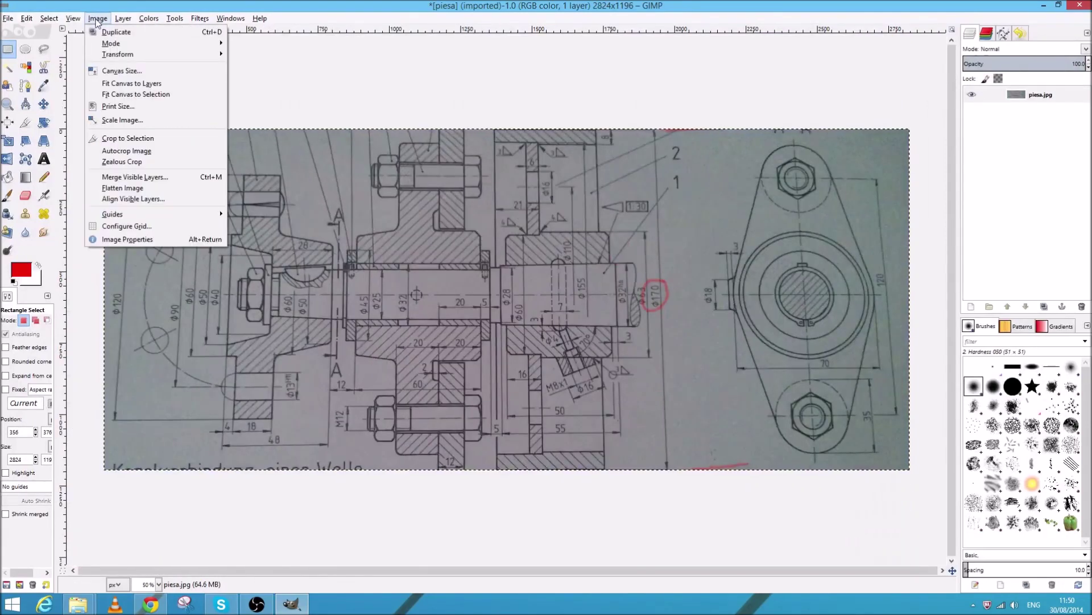
pyautogui.click(122, 120)
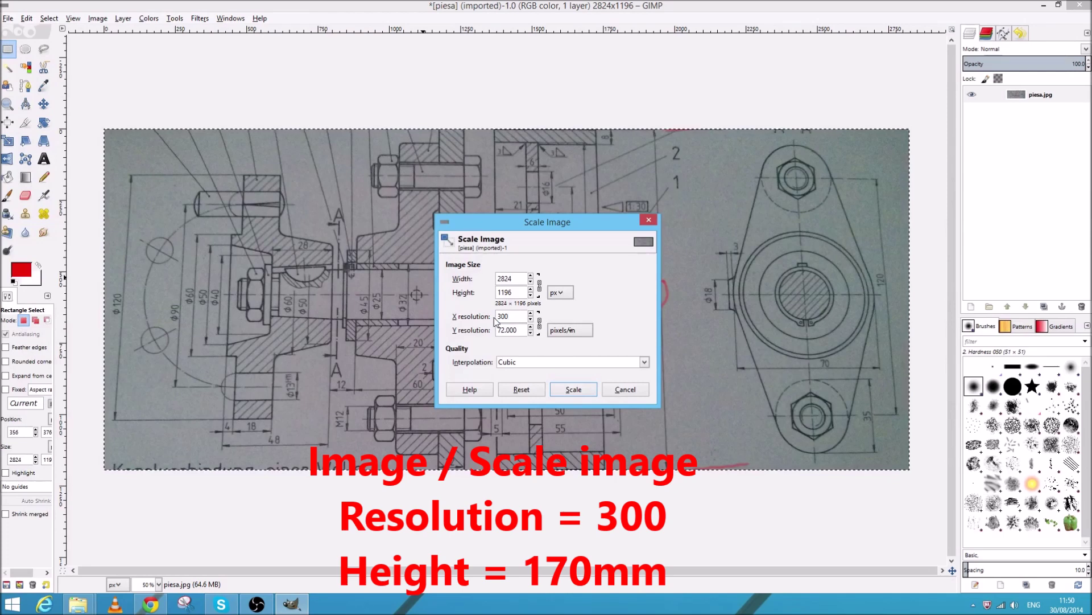
pyautogui.click(561, 292)
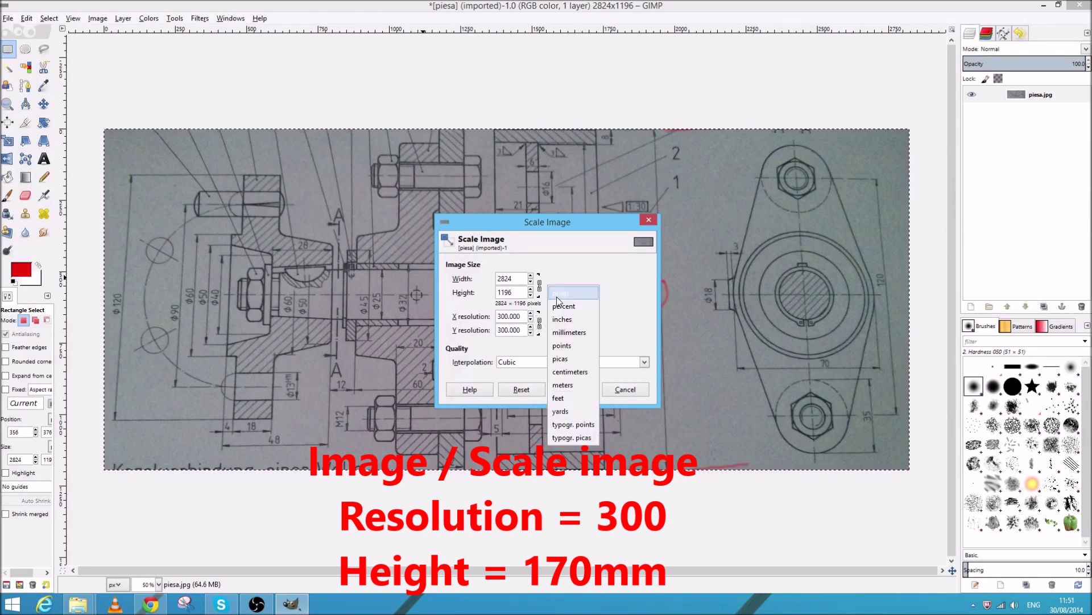
pyautogui.click(570, 336)
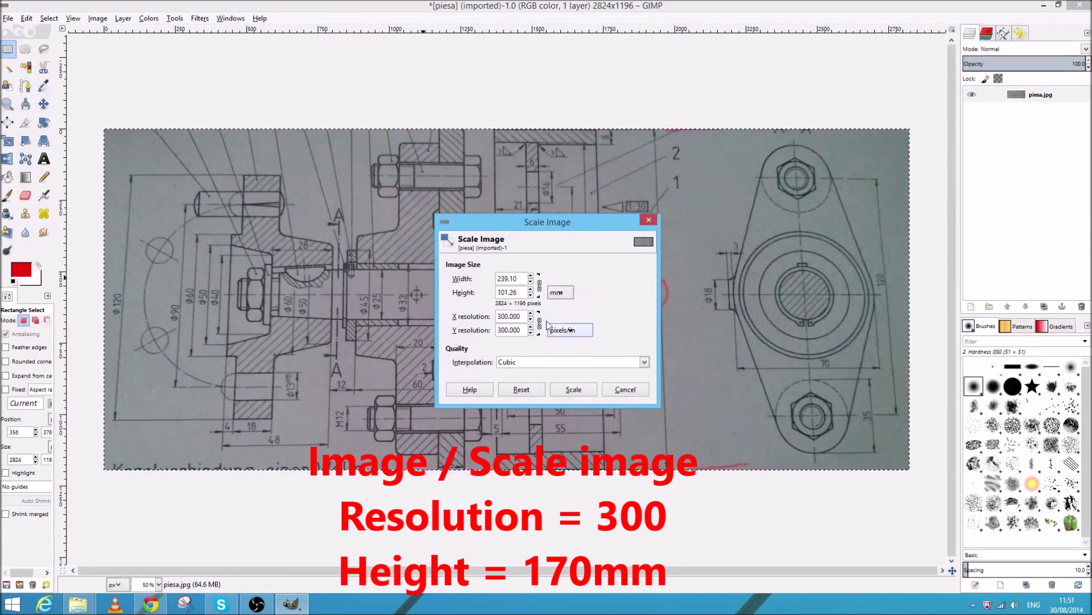
pyautogui.moveTo(529, 234); pyautogui.dragTo(646, 330)
pyautogui.moveTo(640, 396); pyautogui.dragTo(599, 394)
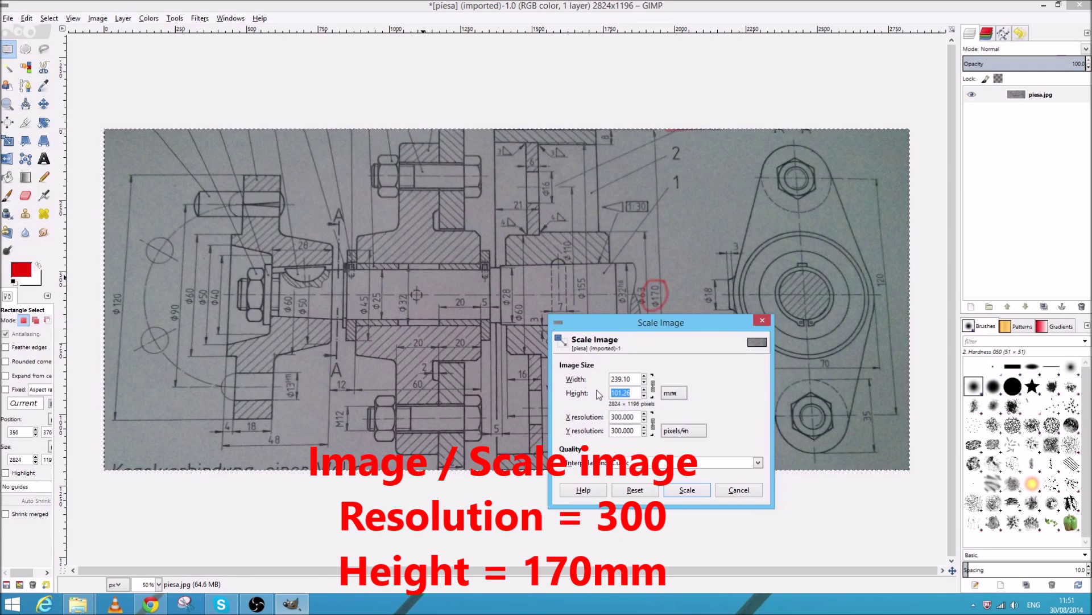
pyautogui.write('170')
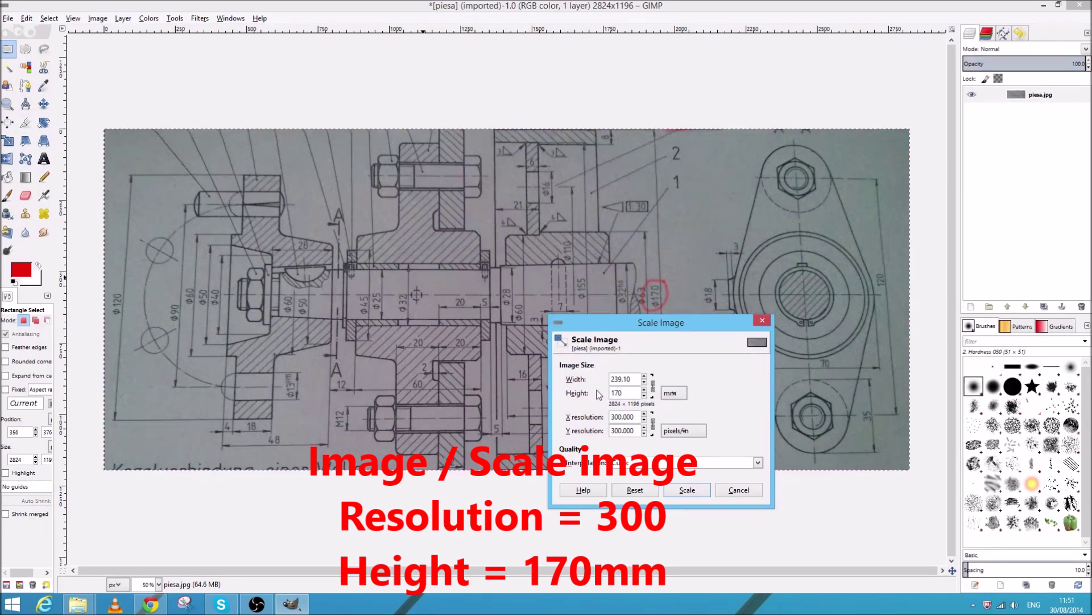
pyautogui.press('Tab')
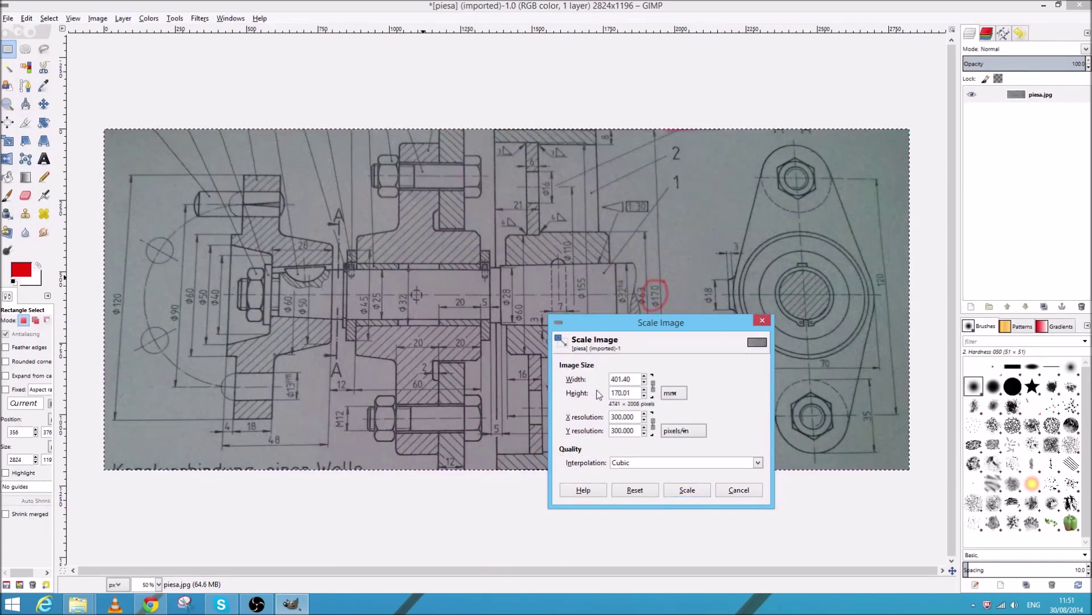
pyautogui.click(680, 489)
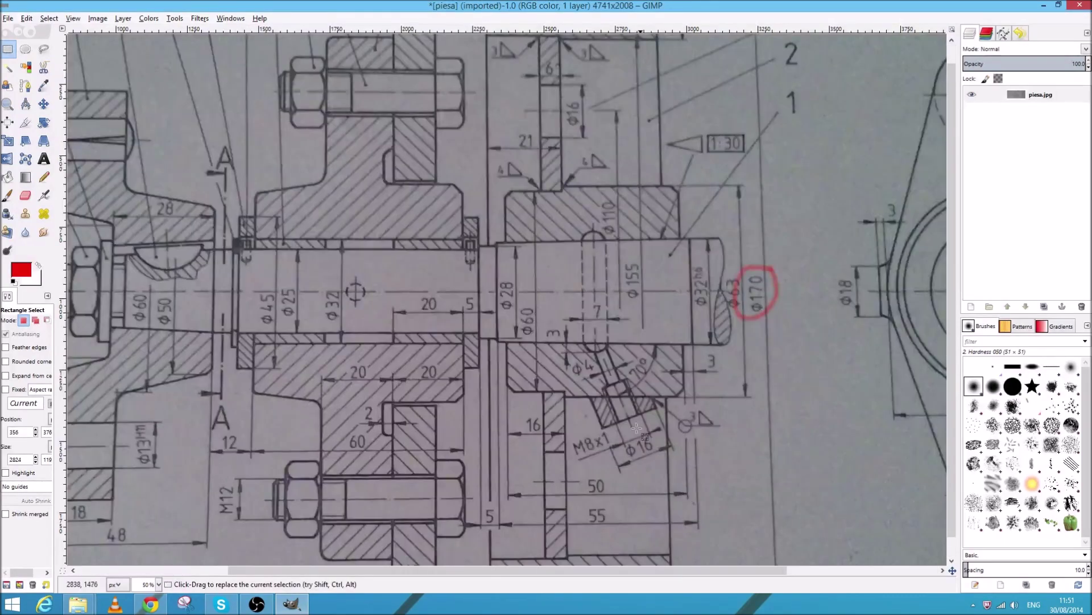
# Start exporting the scaled picture and choose JPEG image as the export file type.
pyautogui.keyDown('ctrl'); pyautogui.scroll(-2, 595, 369); pyautogui.keyUp('ctrl')
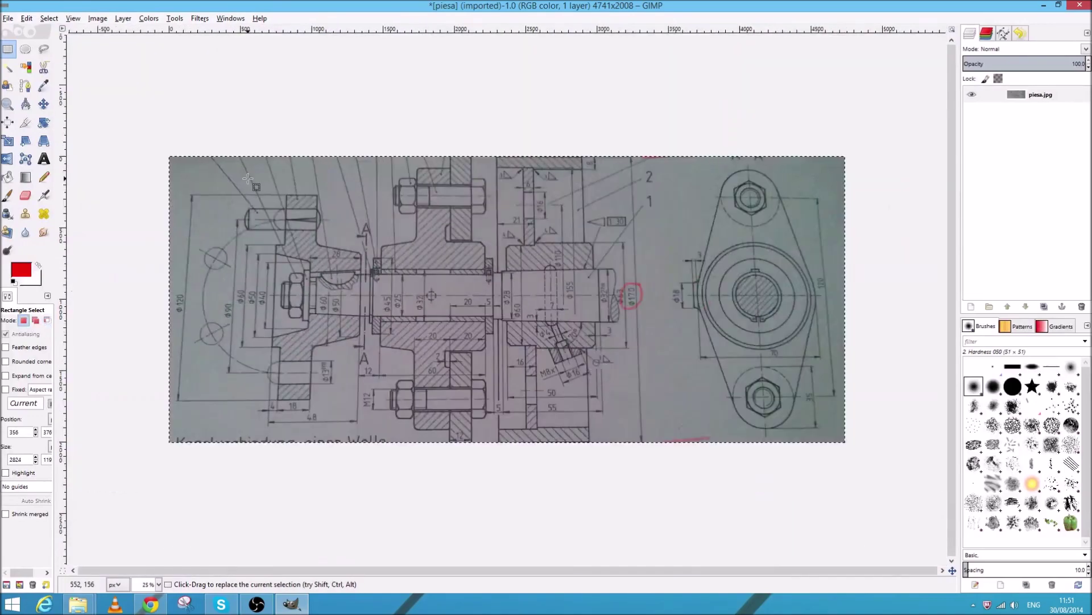
pyautogui.click(7, 19)
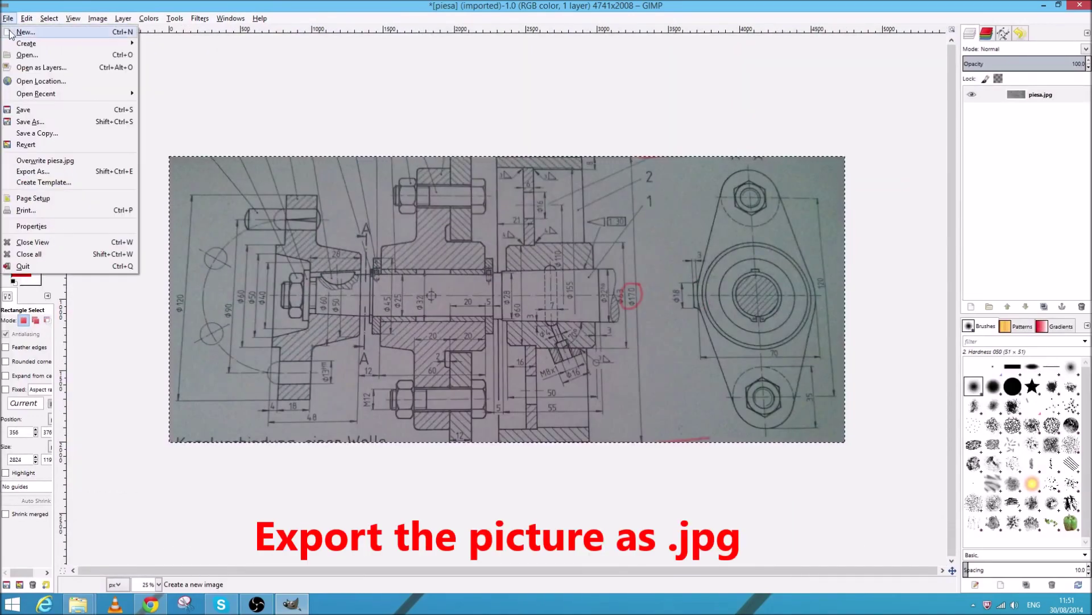
pyautogui.click(59, 171)
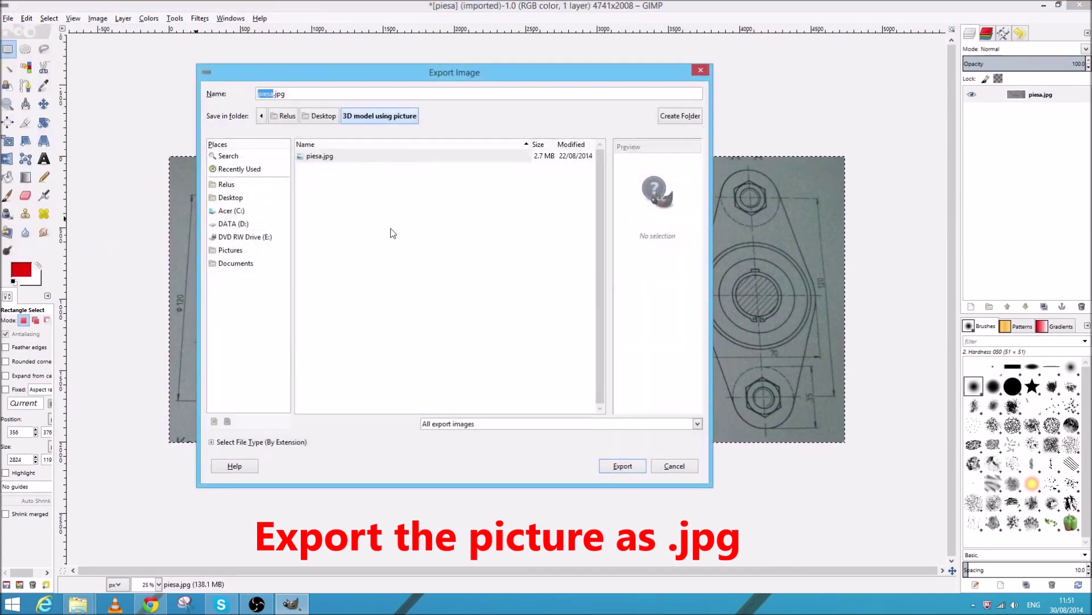
pyautogui.click(210, 441)
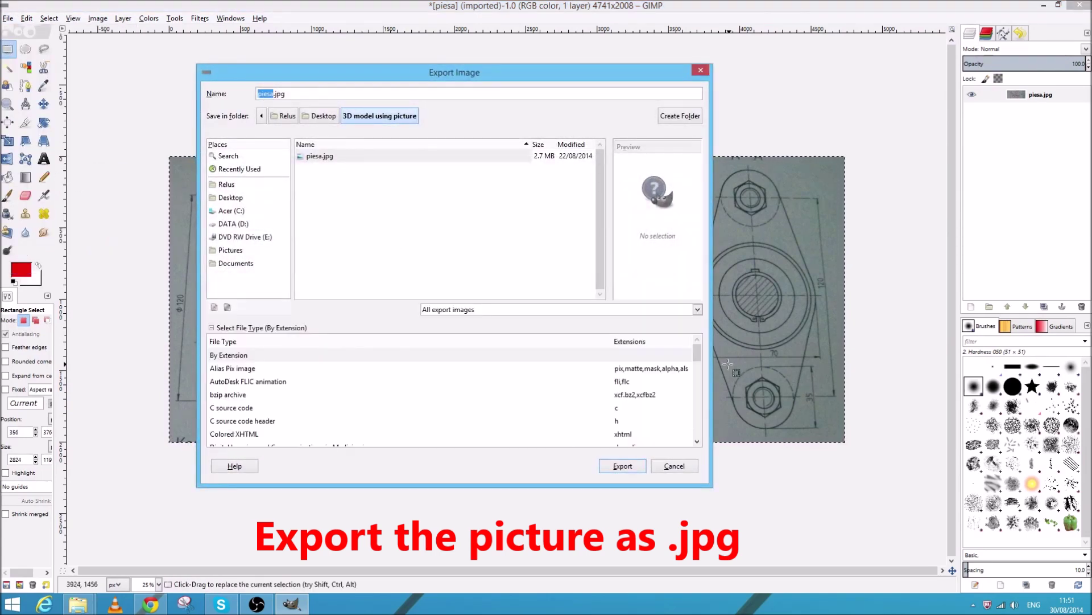
pyautogui.moveTo(699, 356); pyautogui.dragTo(699, 387)
pyautogui.click(643, 397)
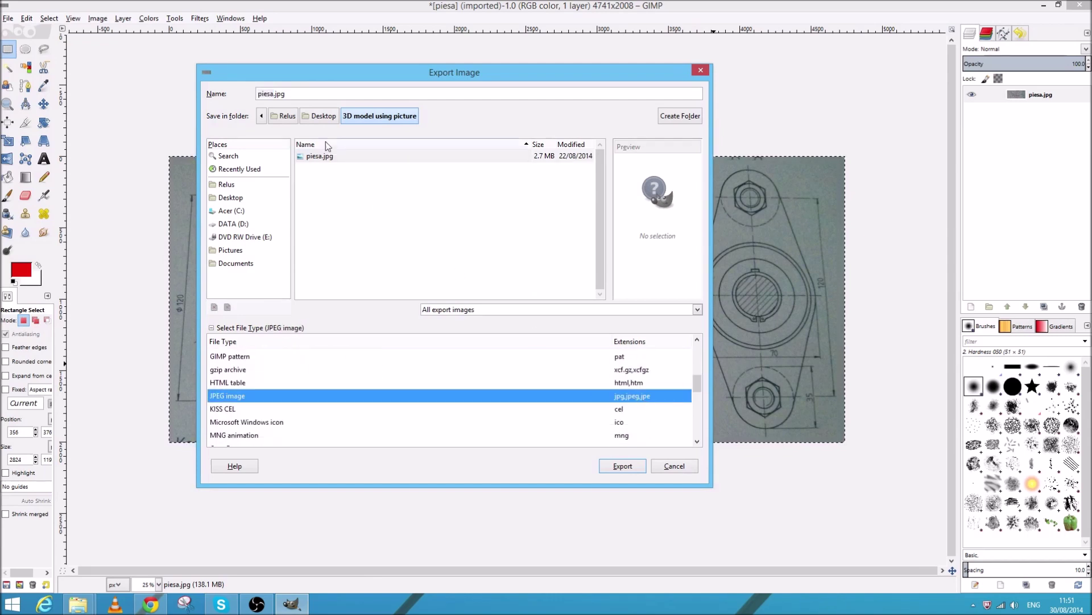
# Name the export piesa_170x401.jpg and export it into the 3D model using picture folder.
pyautogui.click(275, 96)
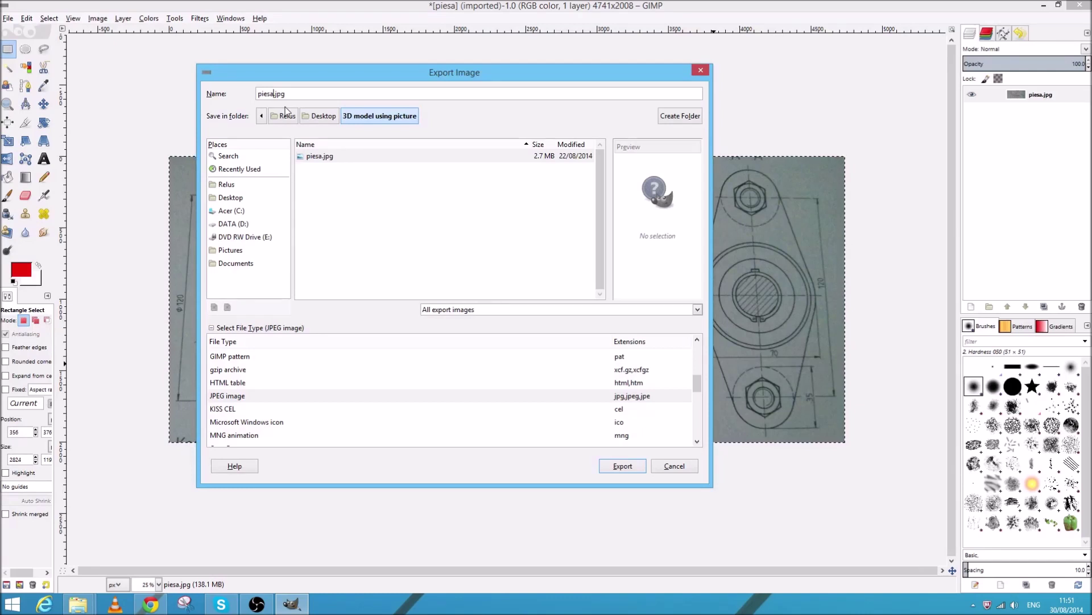
pyautogui.write('_170')
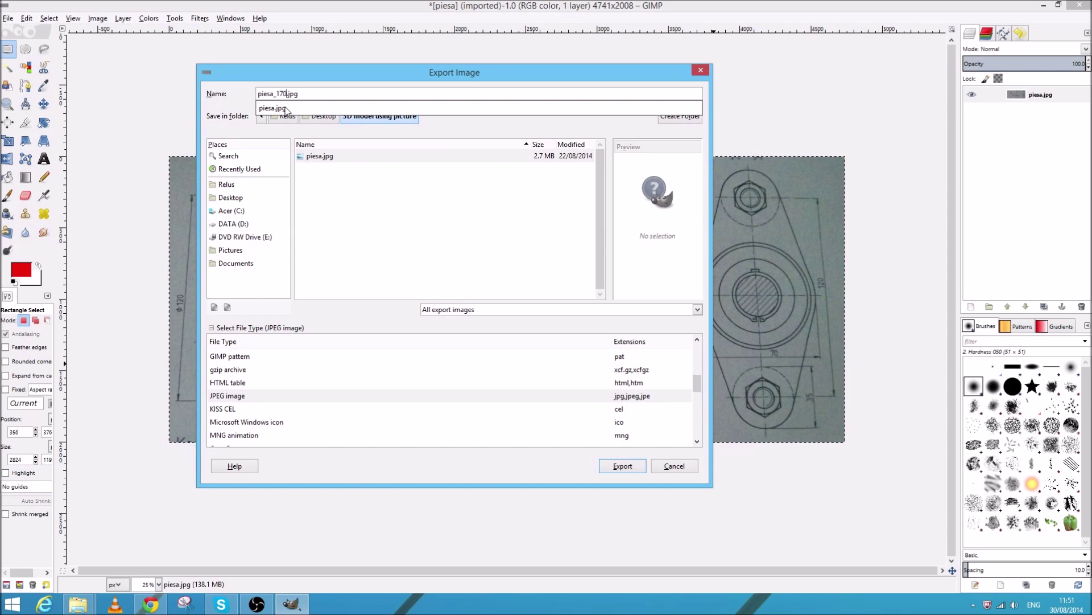
pyautogui.write('x401')
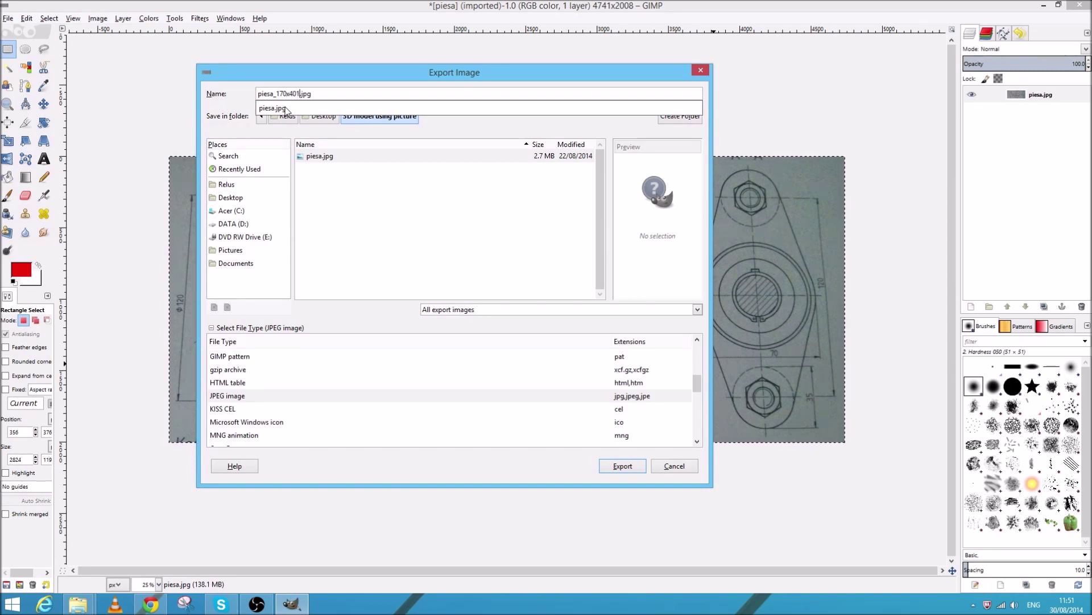
pyautogui.click(622, 471)
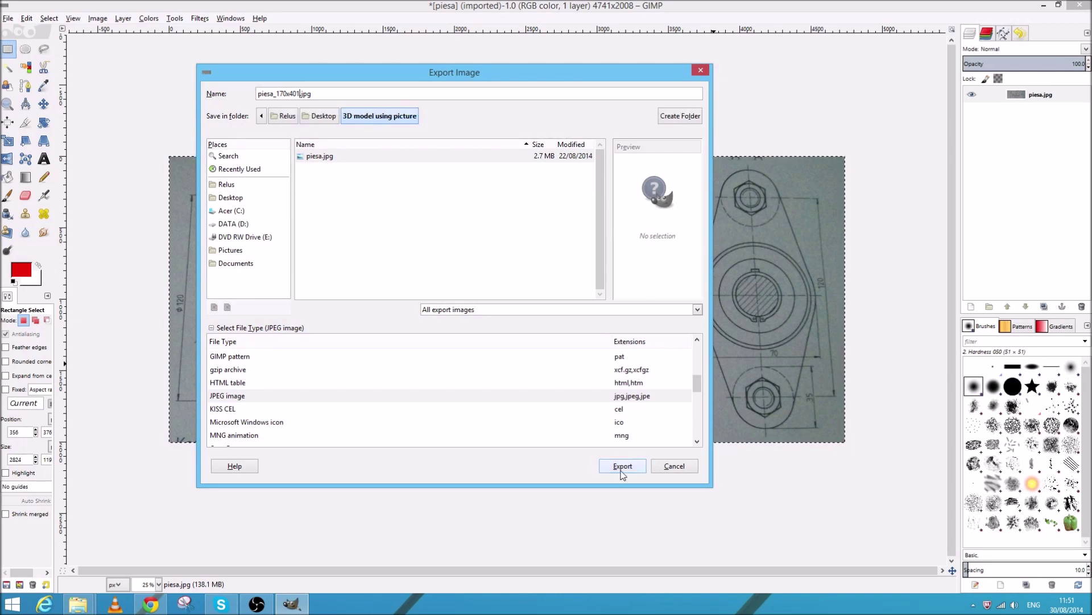
pyautogui.click(622, 470)
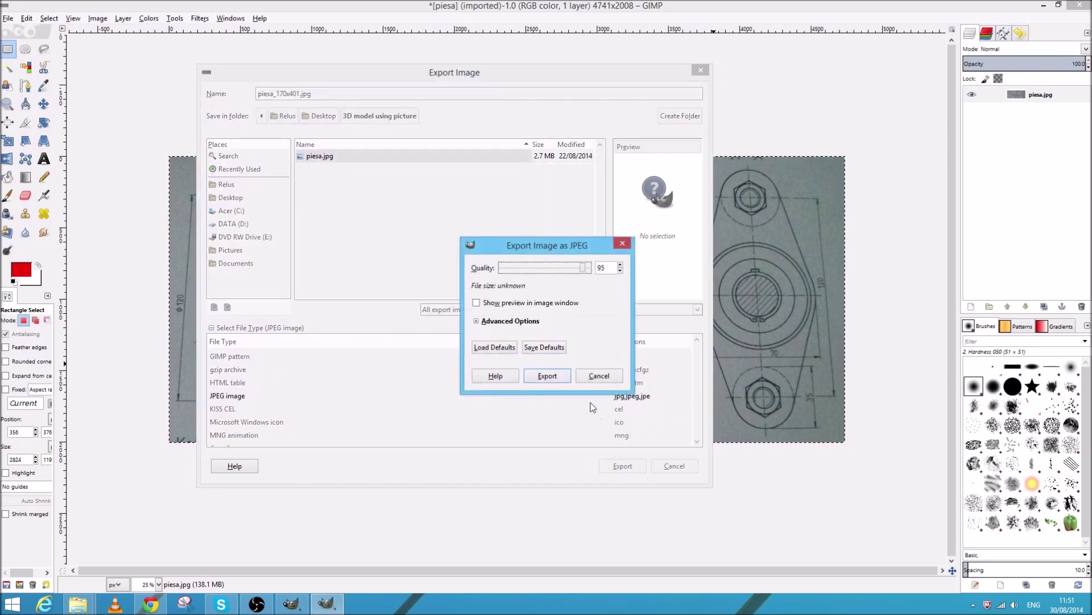
pyautogui.click(554, 377)
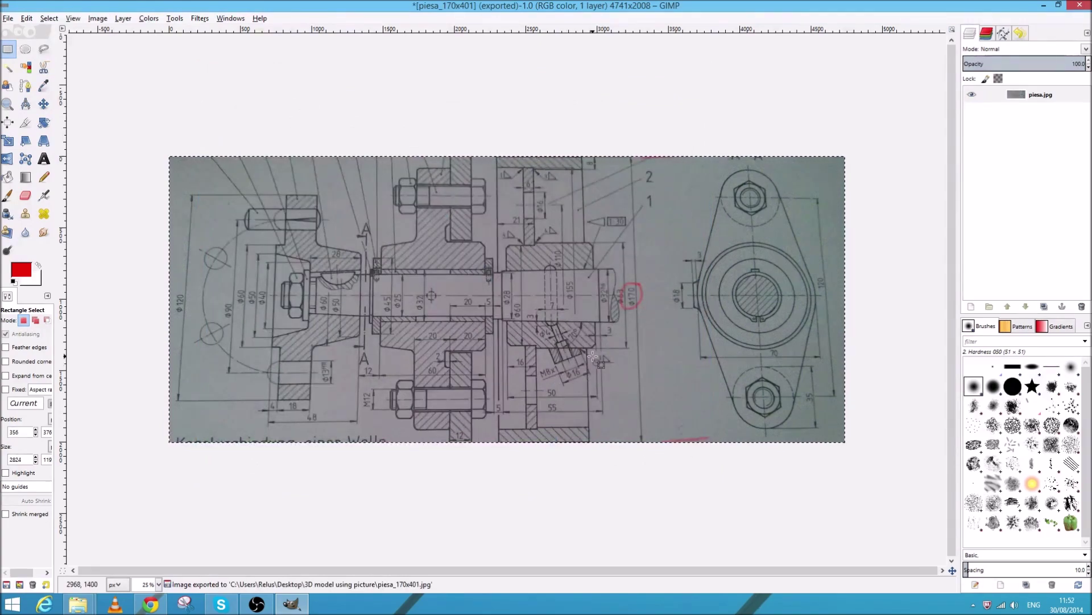
# Quit GIMP and discard the unsaved changes.
pyautogui.click(1079, 5)
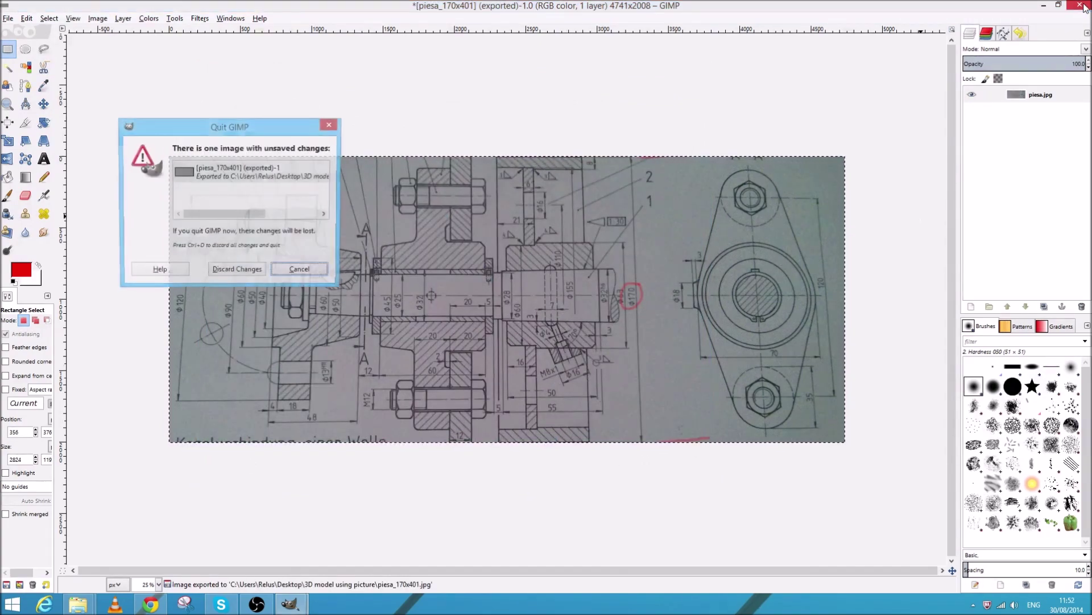
pyautogui.click(234, 273)
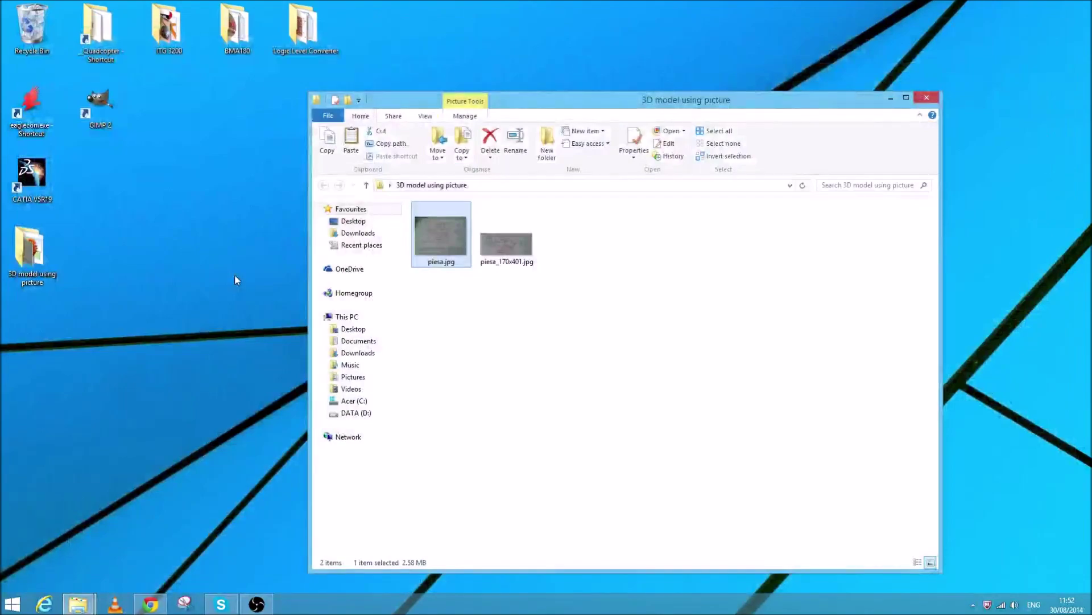
# View the exported piesa_170x401.jpg in Photo Gallery and examine its size in the GIMP image properties.
pyautogui.doubleClick(506, 243)
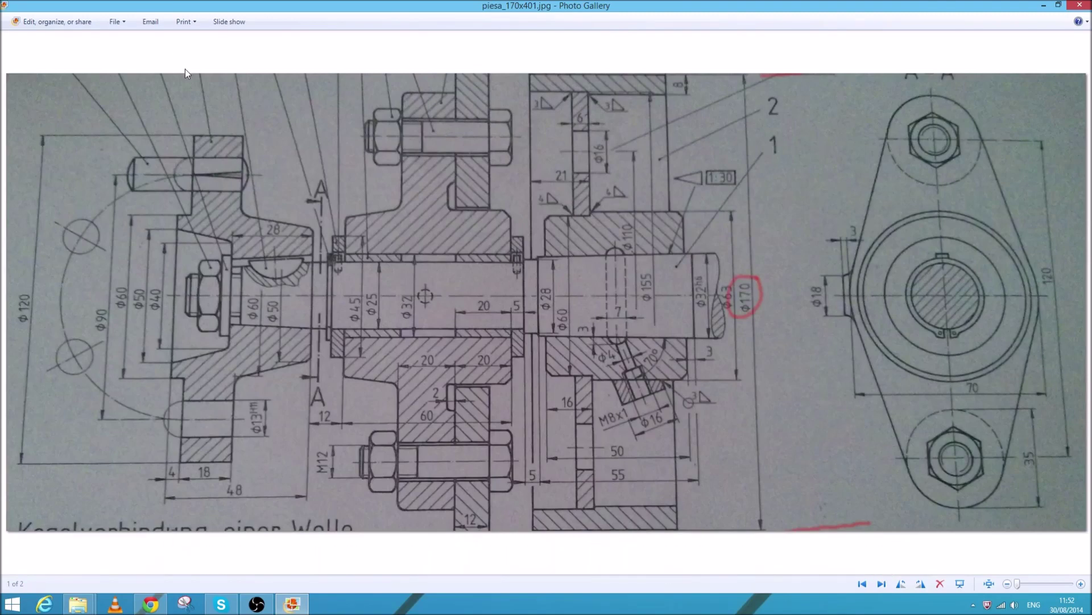
pyautogui.click(1070, 10)
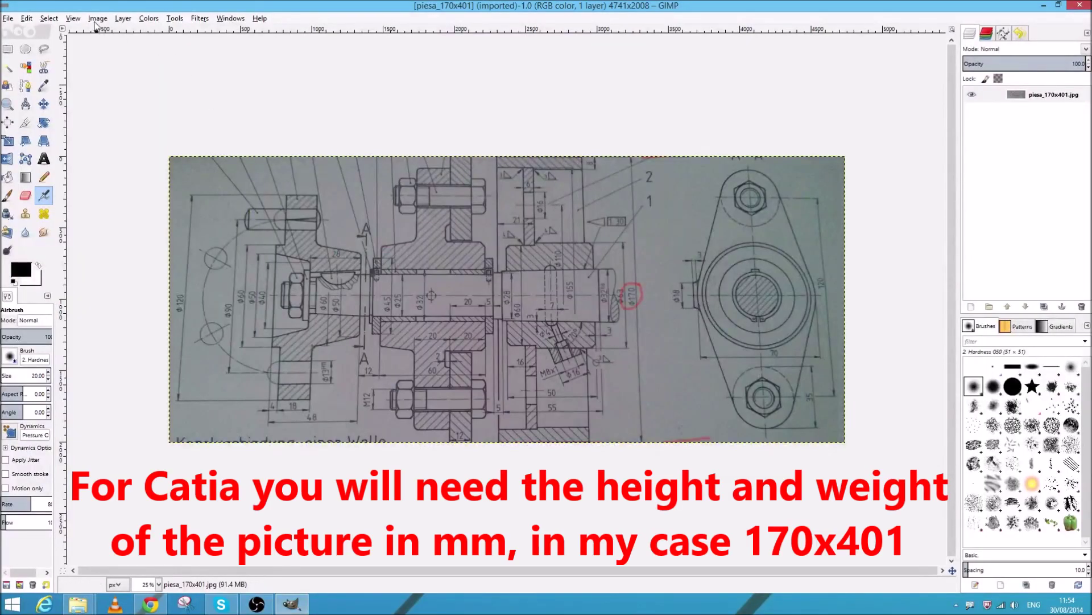
pyautogui.click(96, 20)
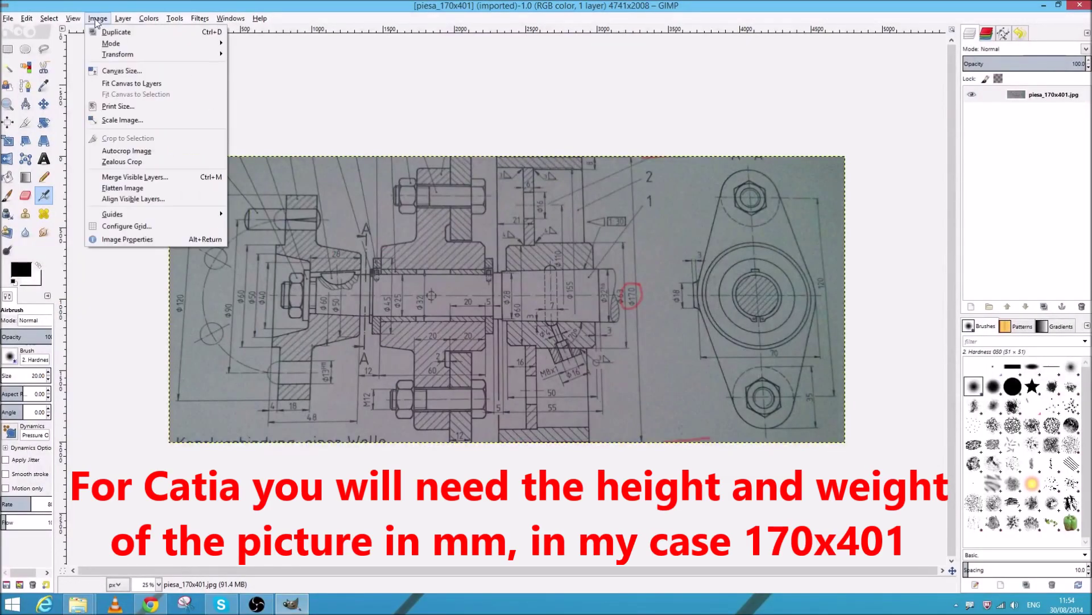
pyautogui.click(146, 241)
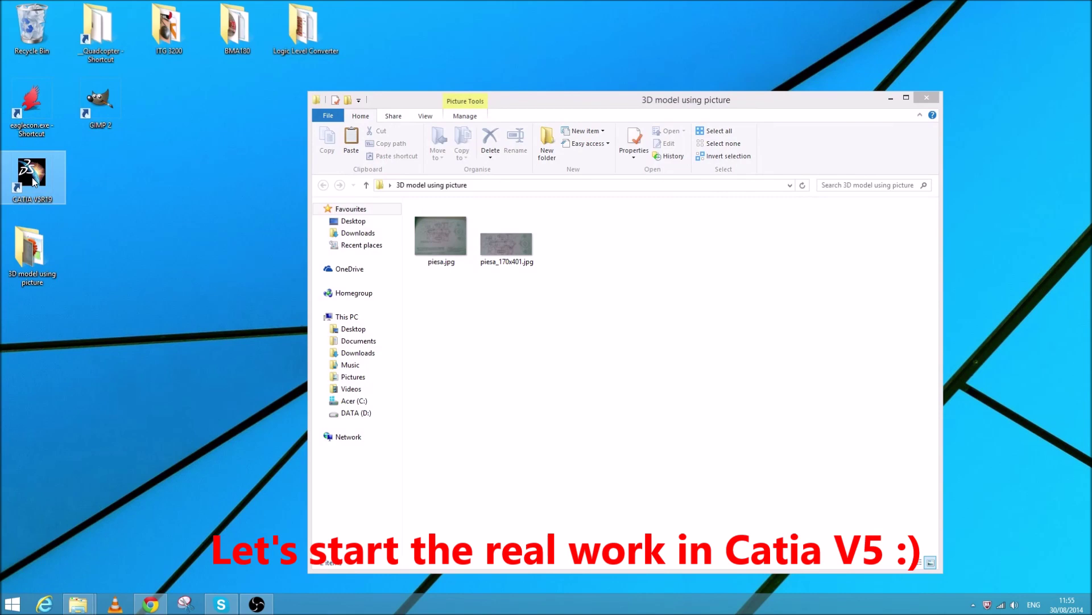
# Start CATIA V5, close the empty default product, and create a new Part Design part named Part1 with hybrid design enabled.
pyautogui.doubleClick(33, 180)
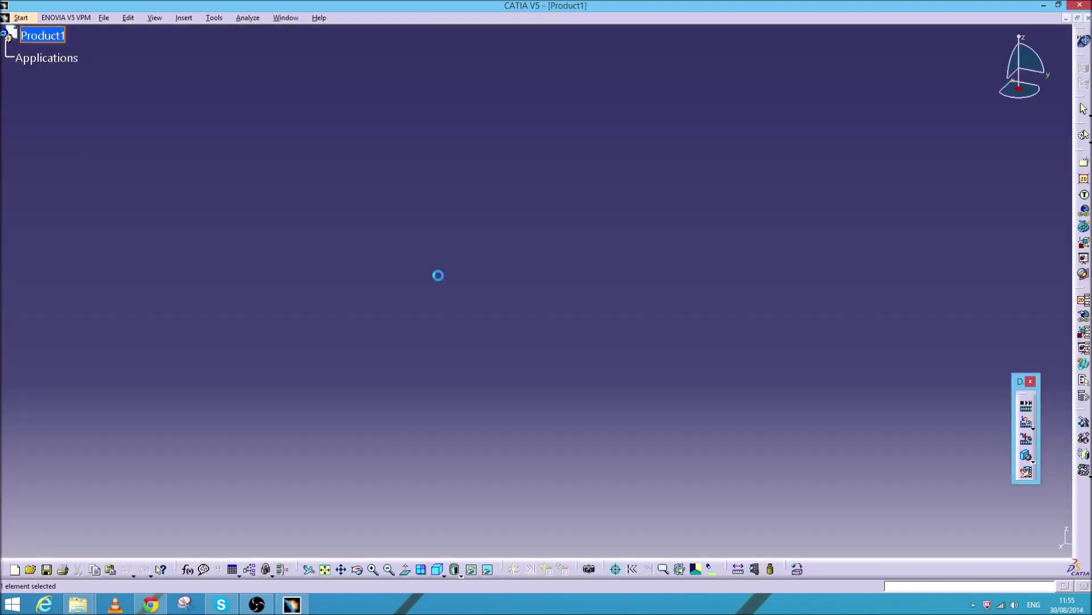
pyautogui.click(1088, 18)
pyautogui.click(8, 17)
pyautogui.moveTo(69, 44)
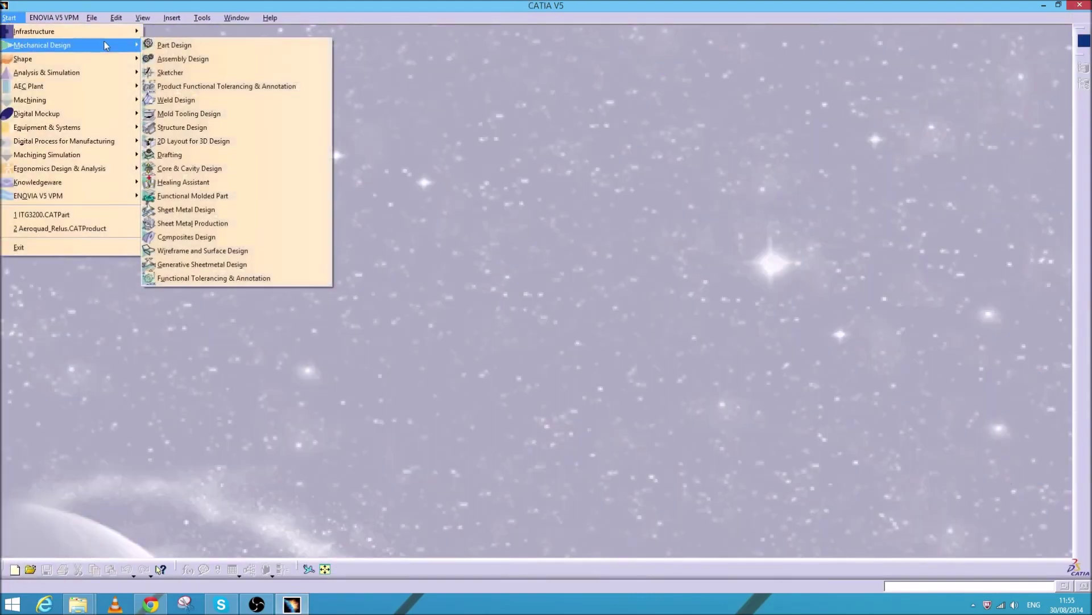
pyautogui.click(187, 45)
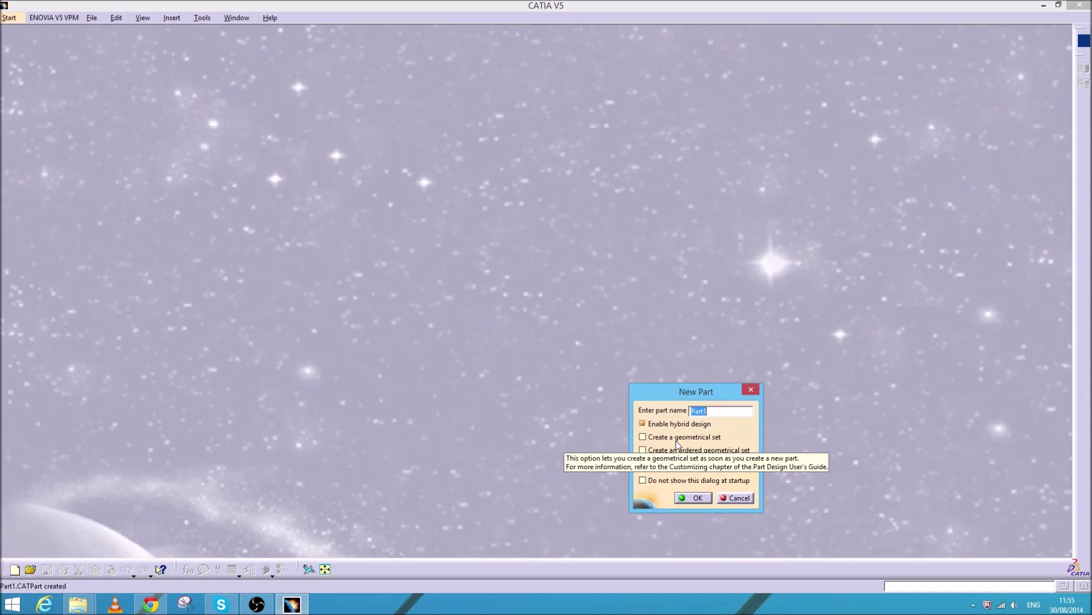
pyautogui.click(698, 497)
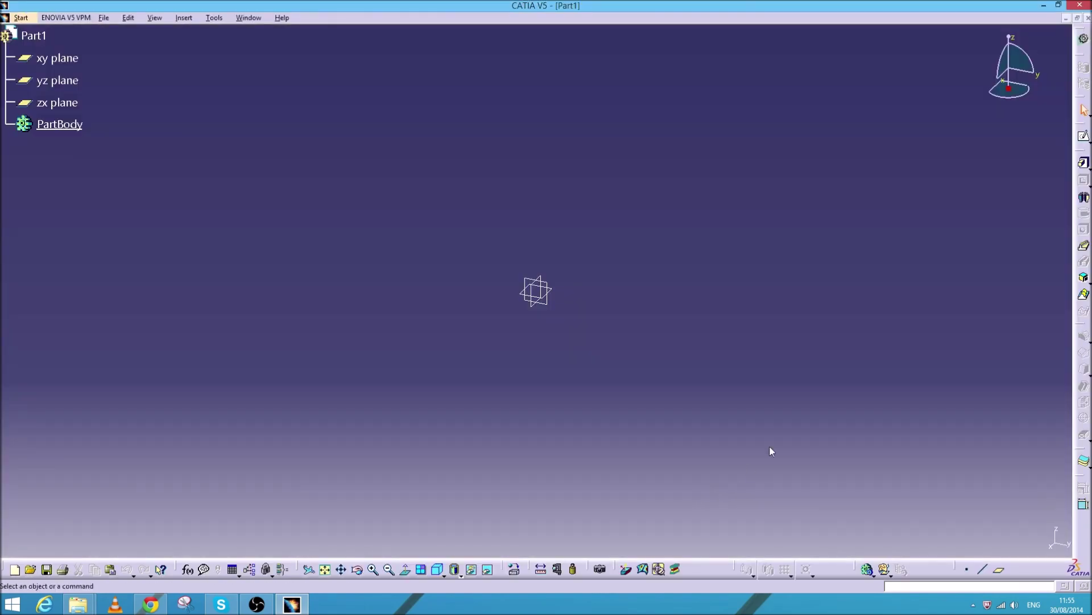
# Create a sketch on the xy plane and draw a rectangle about 237 mm wide around the origin.
pyautogui.click(1085, 139)
pyautogui.click(73, 63)
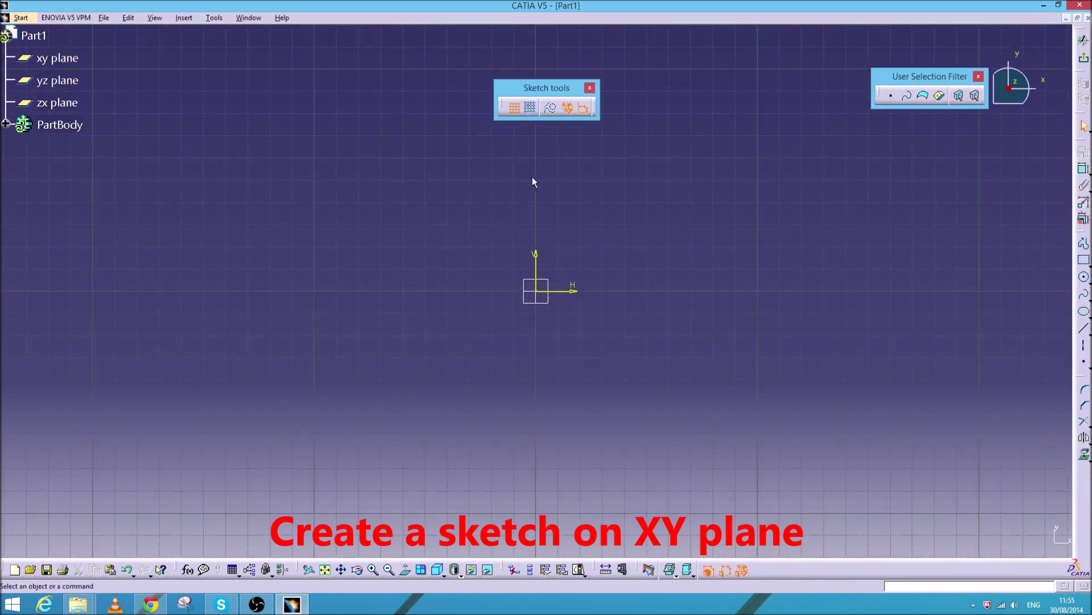
pyautogui.click(1084, 259)
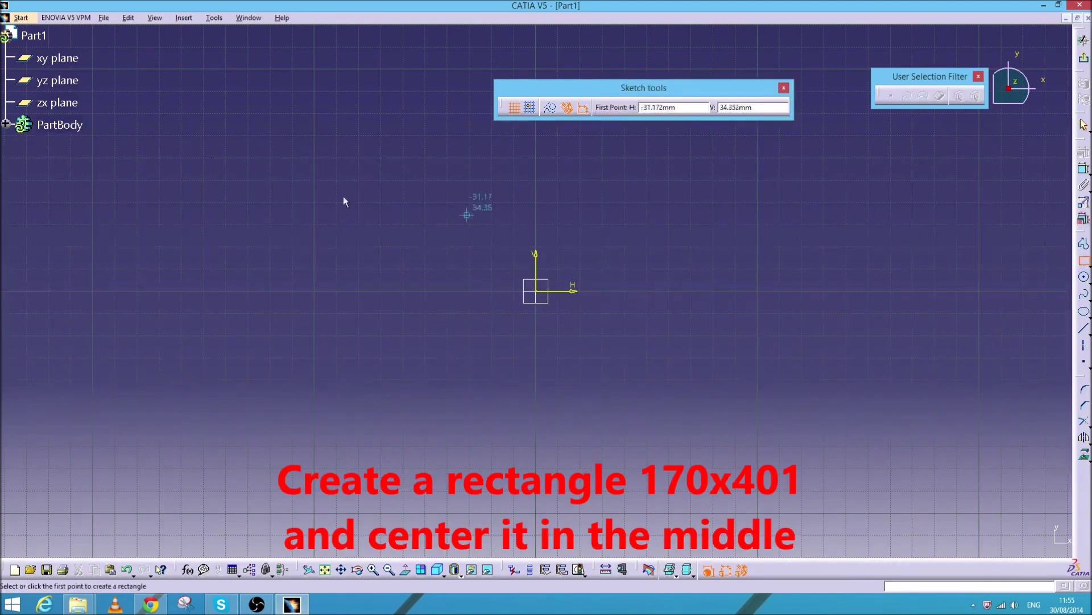
pyautogui.click(296, 171)
pyautogui.click(822, 429)
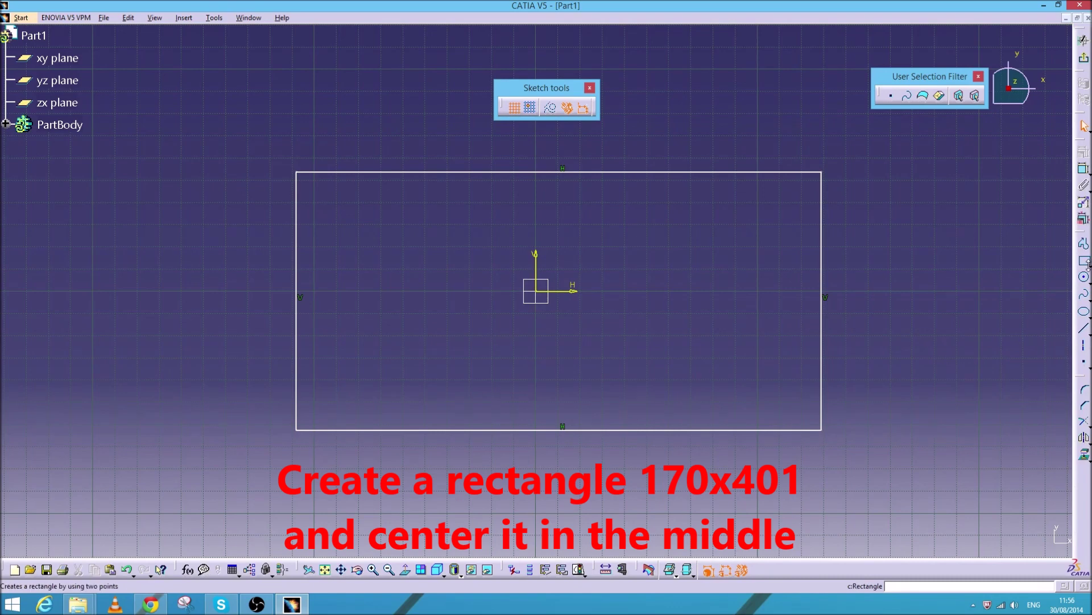
# Dimension the rectangle's upper horizontal edge to 401 mm and shift the rectangle back around the sketch origin.
pyautogui.click(1084, 169)
pyautogui.click(687, 172)
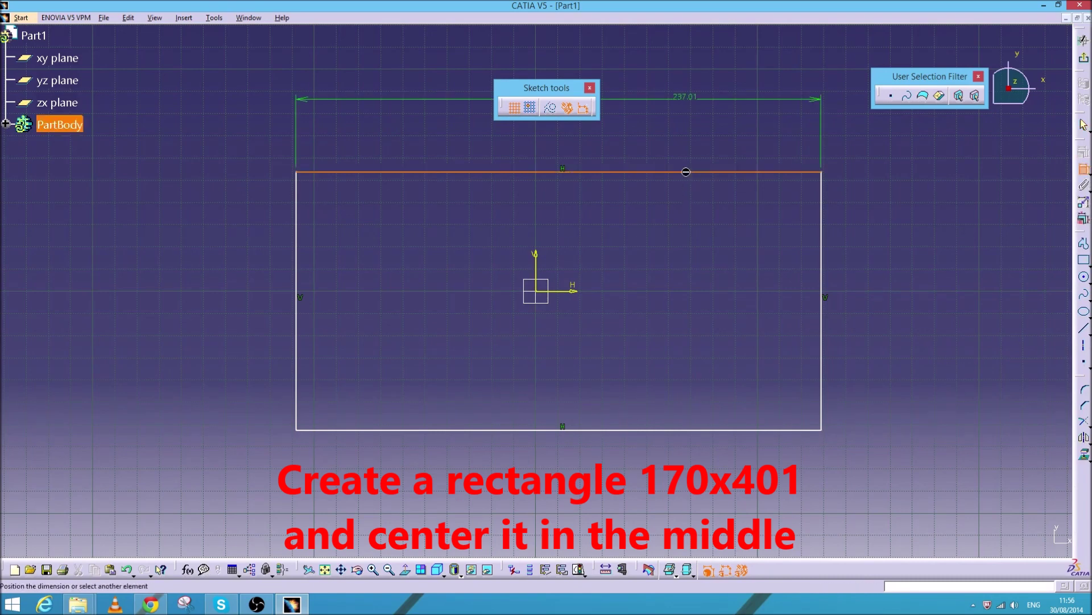
pyautogui.click(563, 154)
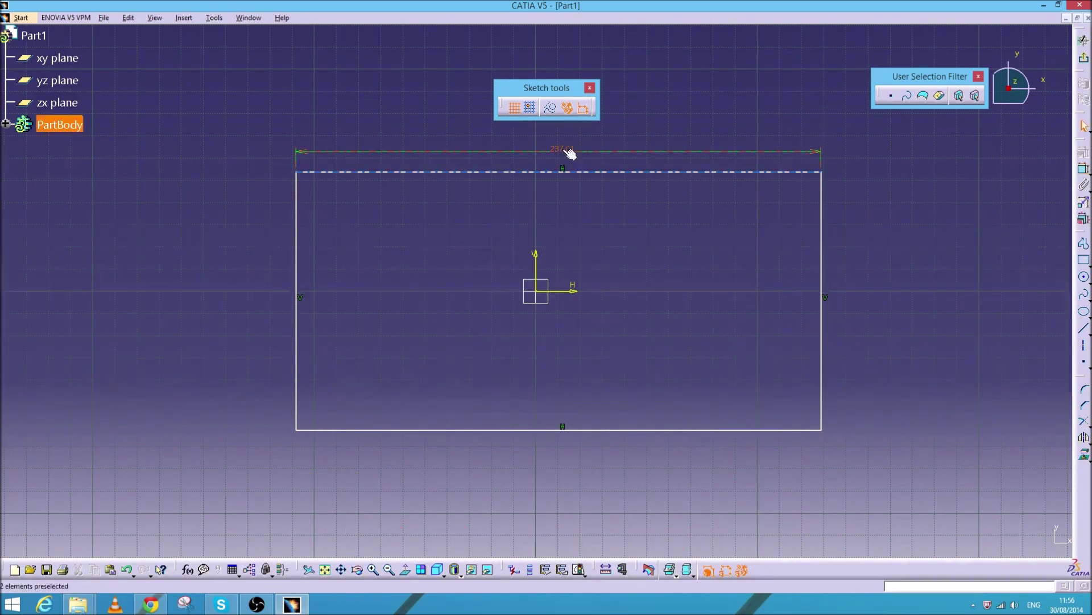
pyautogui.doubleClick(564, 150)
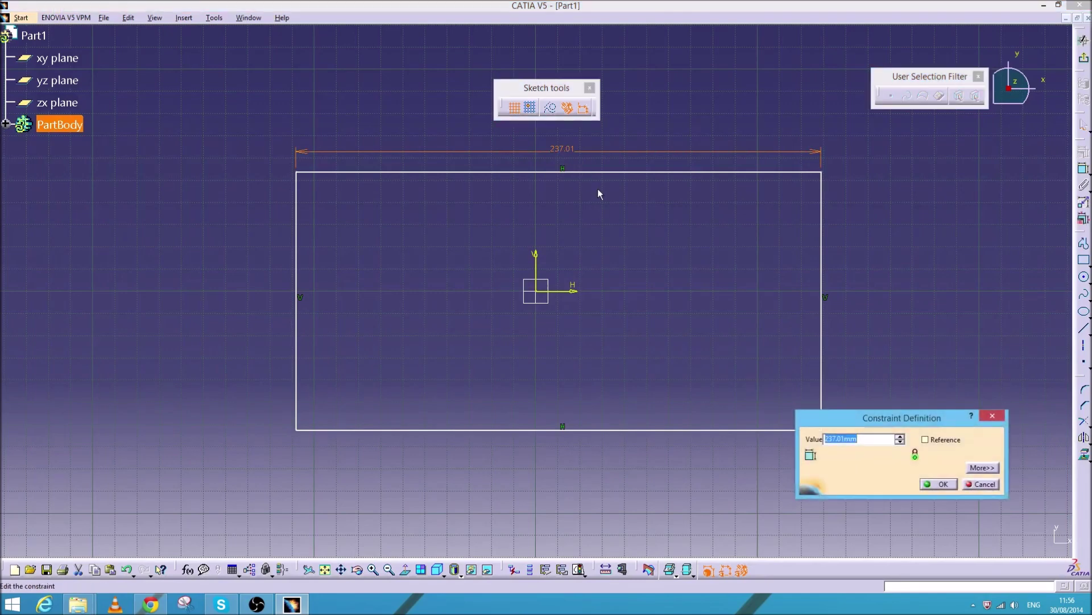
pyautogui.write('401')
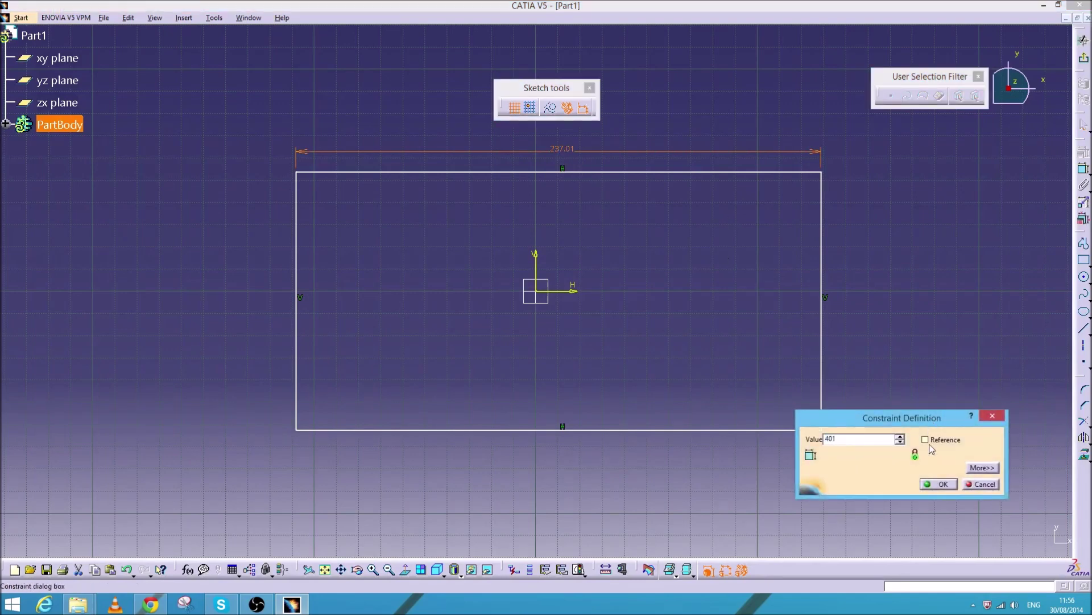
pyautogui.press('Tab')
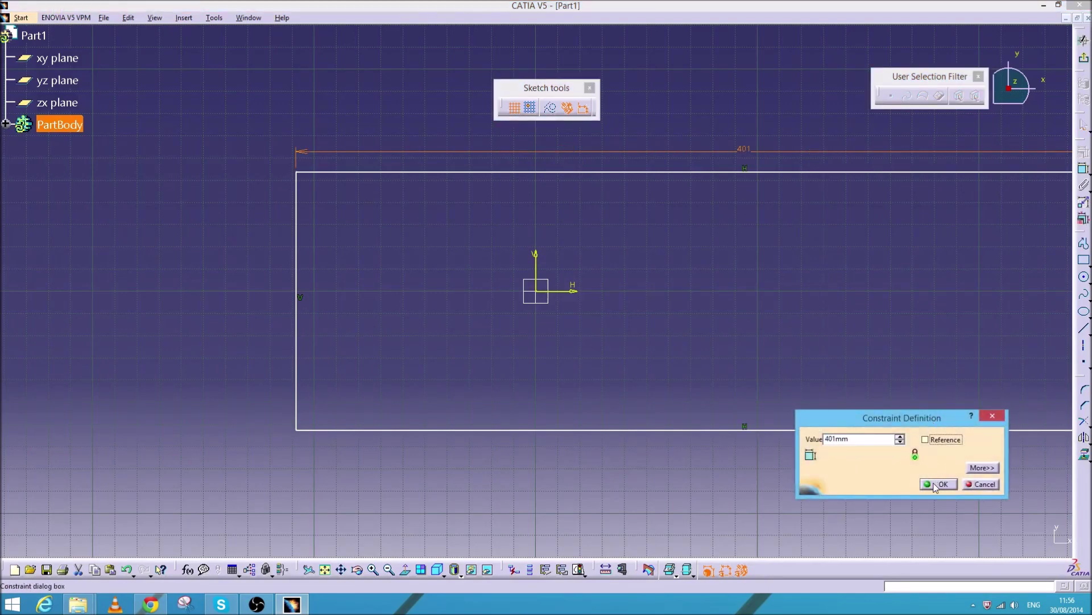
pyautogui.click(936, 486)
pyautogui.scroll(-3, 830, 296)
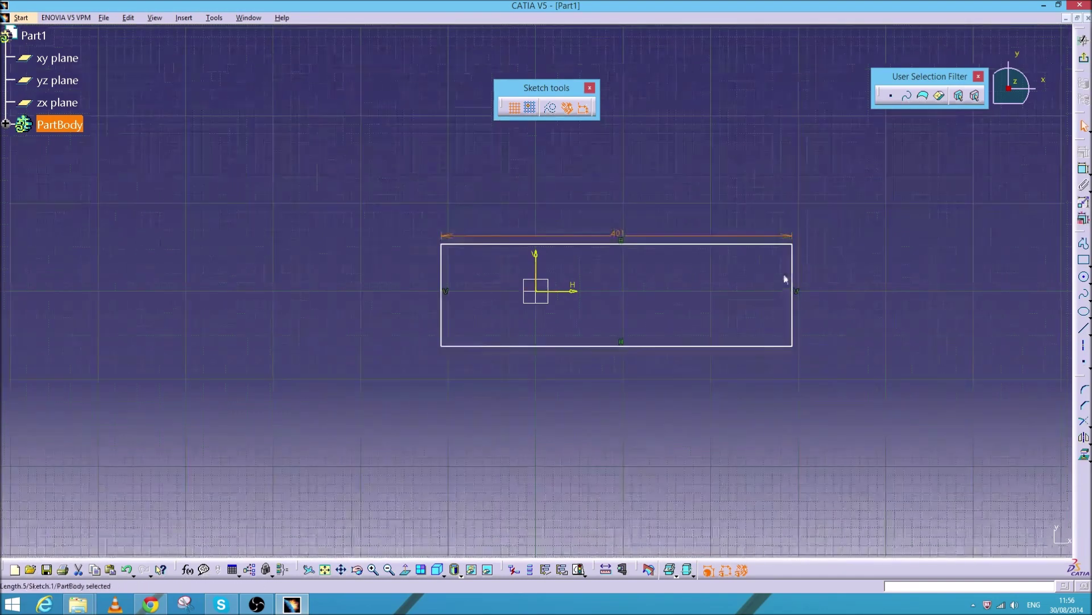
pyautogui.moveTo(795, 277); pyautogui.dragTo(700, 273)
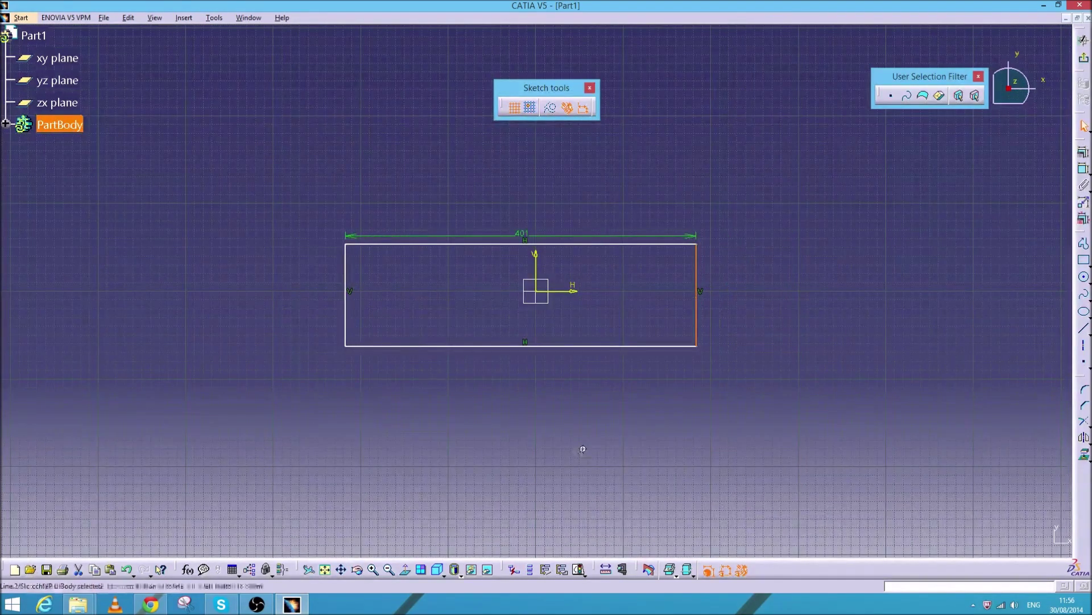
# Dimension the rectangle's vertical edge to 170 mm and move the rectangle roughly to the middle of the origin.
pyautogui.scroll(1, 902, 403)
pyautogui.click(719, 313)
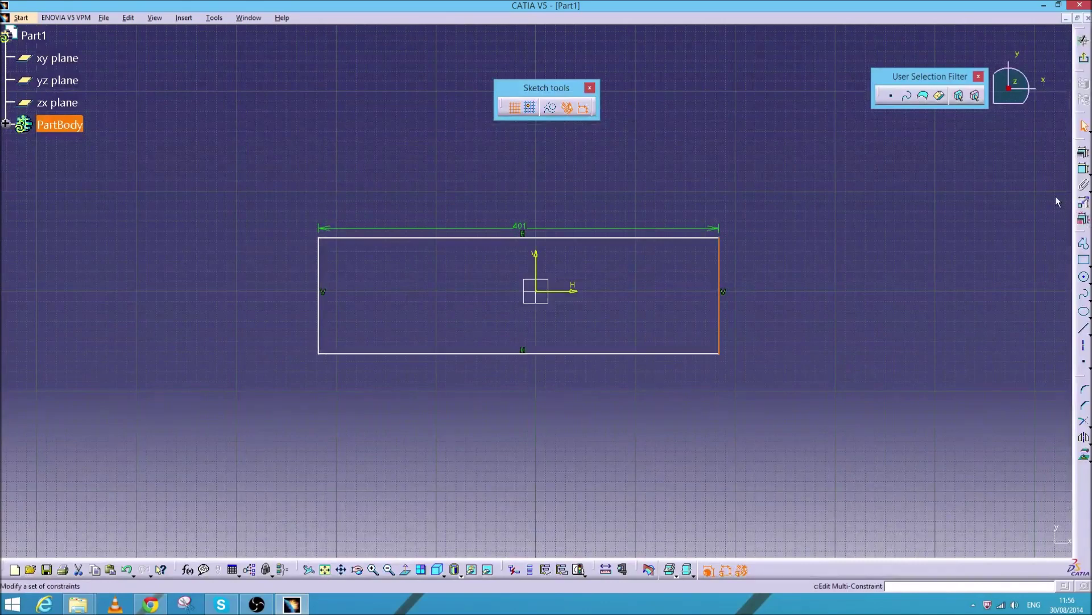
pyautogui.click(1084, 169)
pyautogui.click(826, 294)
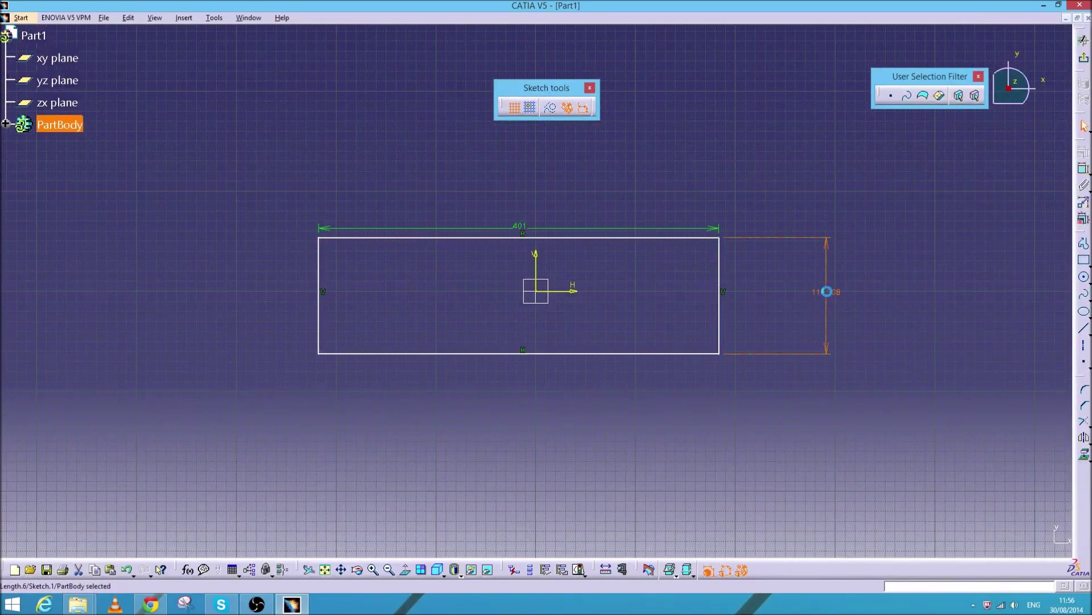
pyautogui.doubleClick(828, 290)
pyautogui.write('170')
pyautogui.press('Return')
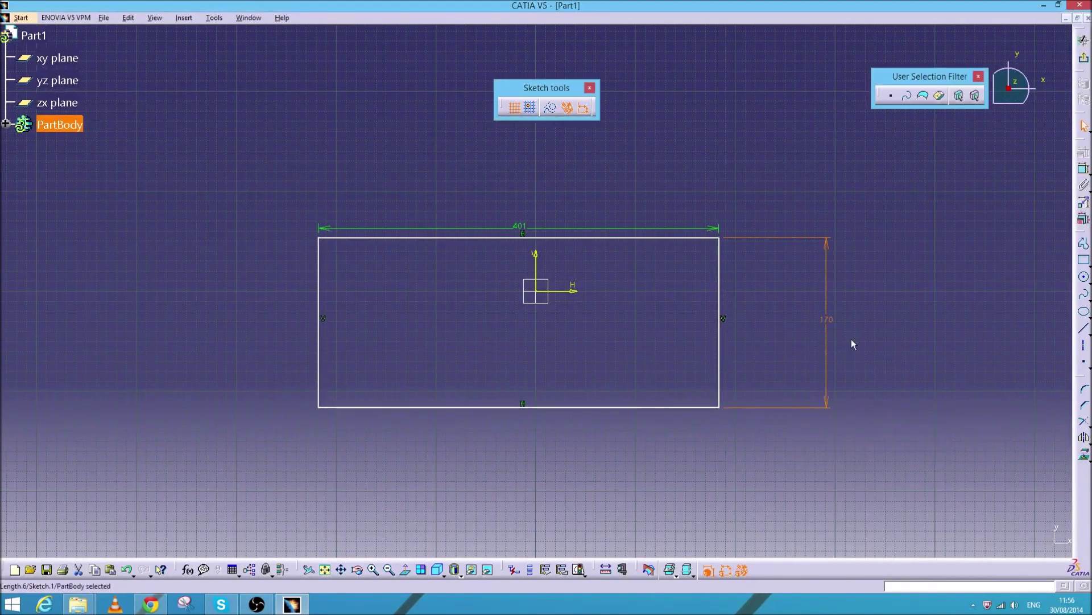
pyautogui.moveTo(721, 276); pyautogui.dragTo(739, 244)
# Constrain the rectangle's two vertical edges to be symmetric about the V axis.
pyautogui.click(339, 257)
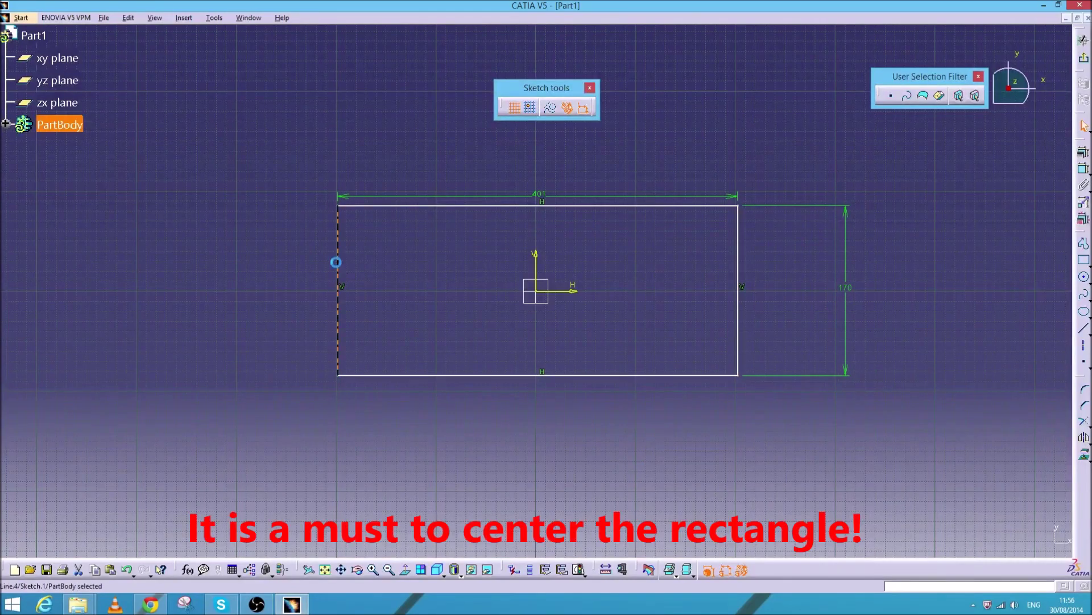
pyautogui.keyDown('ctrl'); pyautogui.click(740, 267); pyautogui.keyUp('ctrl')
pyautogui.keyDown('ctrl'); pyautogui.click(535, 263); pyautogui.keyUp('ctrl')
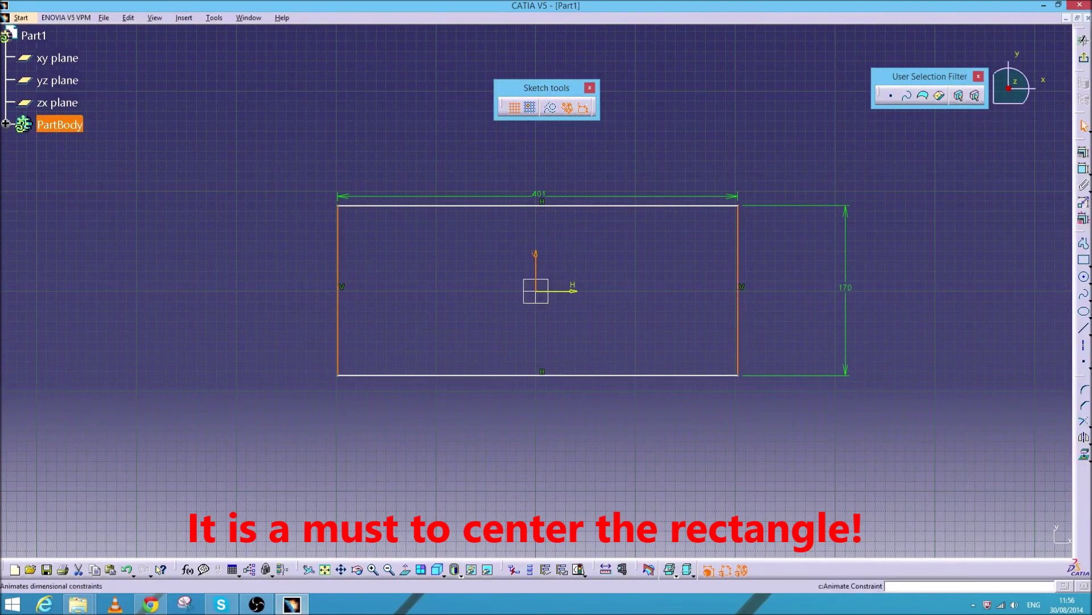
pyautogui.click(1082, 157)
pyautogui.click(967, 496)
pyautogui.click(996, 541)
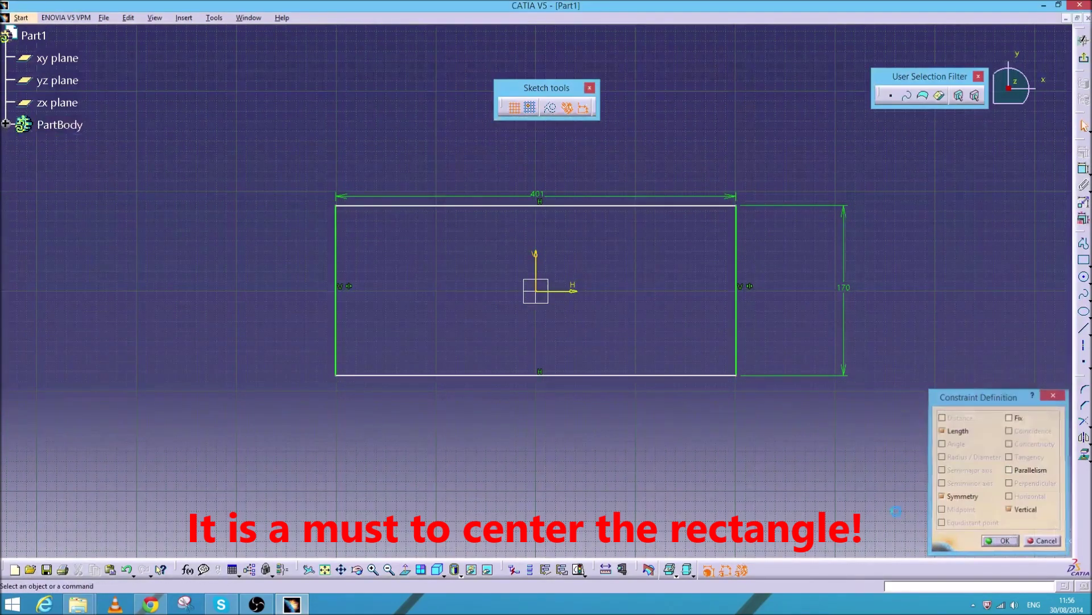
# Constrain the rectangle's two horizontal edges to be symmetric about the H axis.
pyautogui.click(722, 374)
pyautogui.keyDown('ctrl'); pyautogui.click(672, 211); pyautogui.keyUp('ctrl')
pyautogui.keyDown('ctrl'); pyautogui.click(576, 290); pyautogui.keyUp('ctrl')
pyautogui.click(1080, 157)
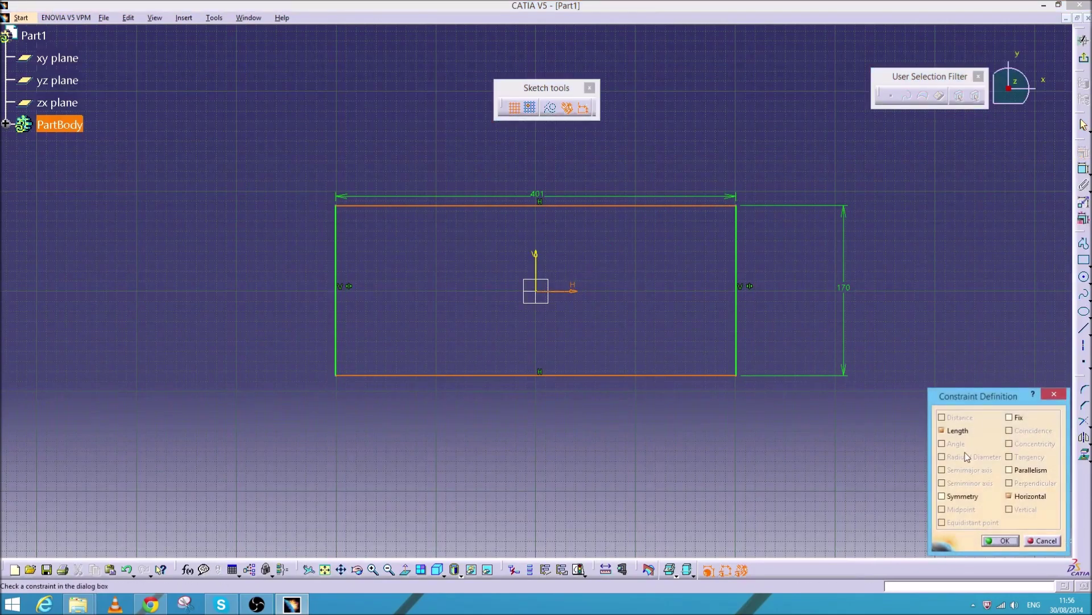
pyautogui.click(963, 496)
pyautogui.click(1004, 541)
# Move the 170 and 401 dimensions closer to the rectangle, exit the sketch and clear the selection.
pyautogui.moveTo(833, 362); pyautogui.dragTo(775, 345)
pyautogui.moveTo(620, 198); pyautogui.dragTo(651, 190)
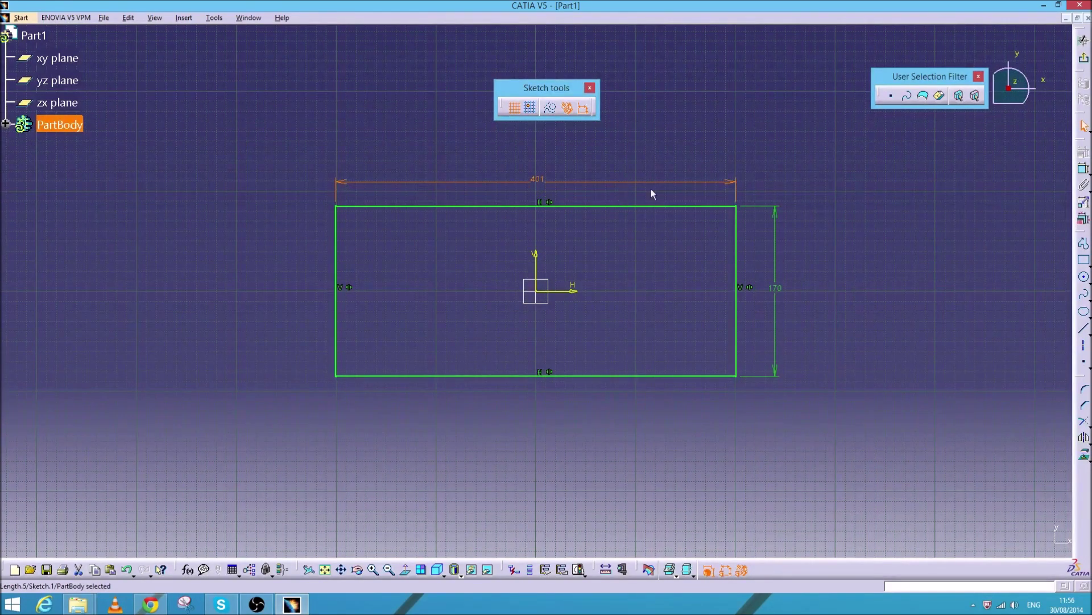
pyautogui.click(651, 190)
pyautogui.click(1082, 60)
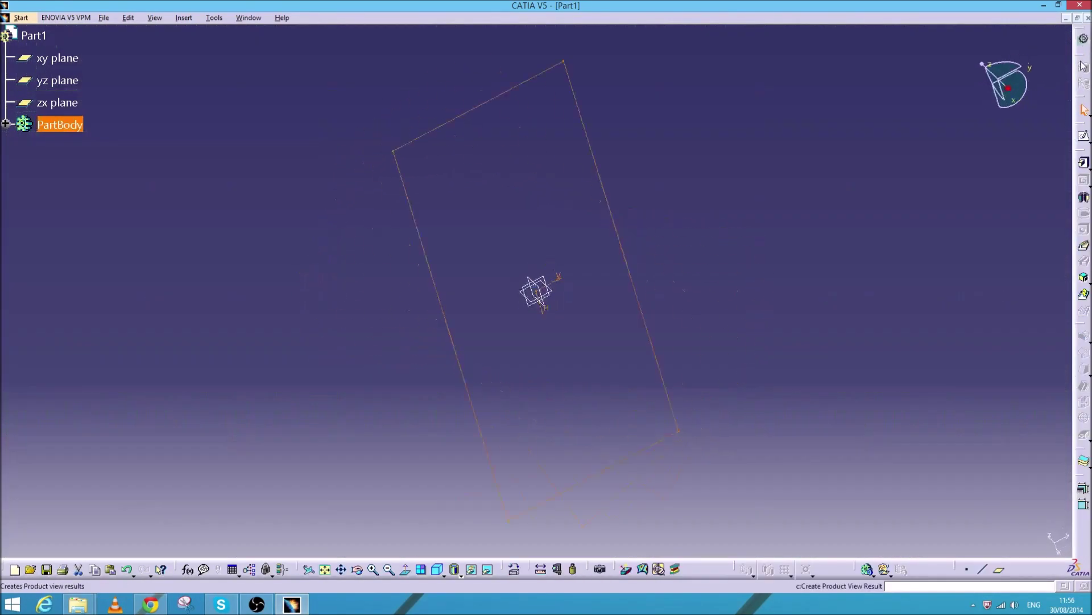
pyautogui.click(919, 253)
# Switch to the Wireframe and Surface Design workbench.
pyautogui.click(20, 17)
pyautogui.moveTo(42, 46)
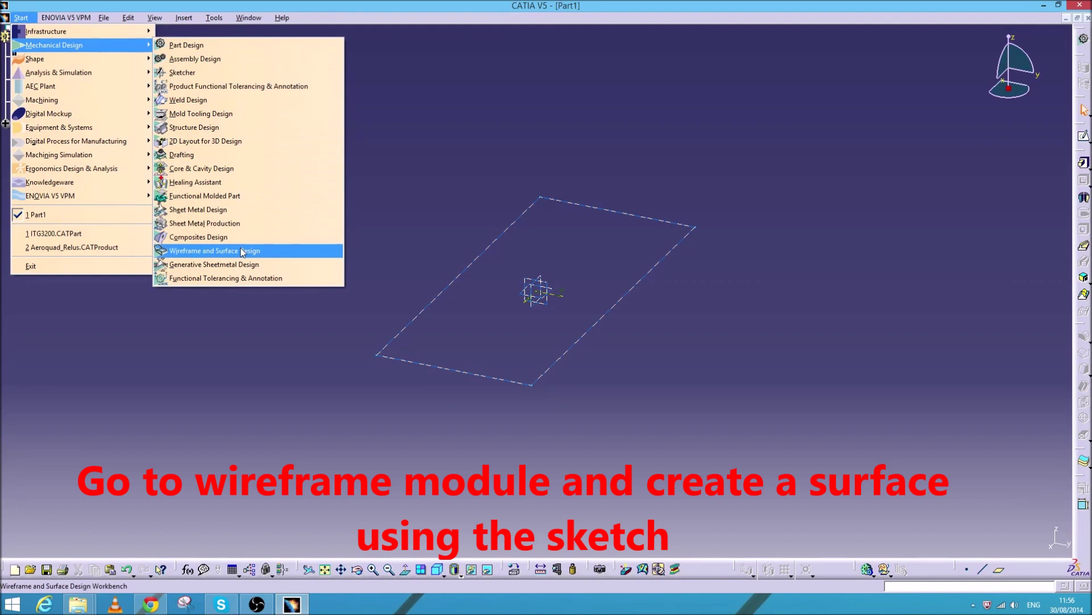
pyautogui.click(296, 253)
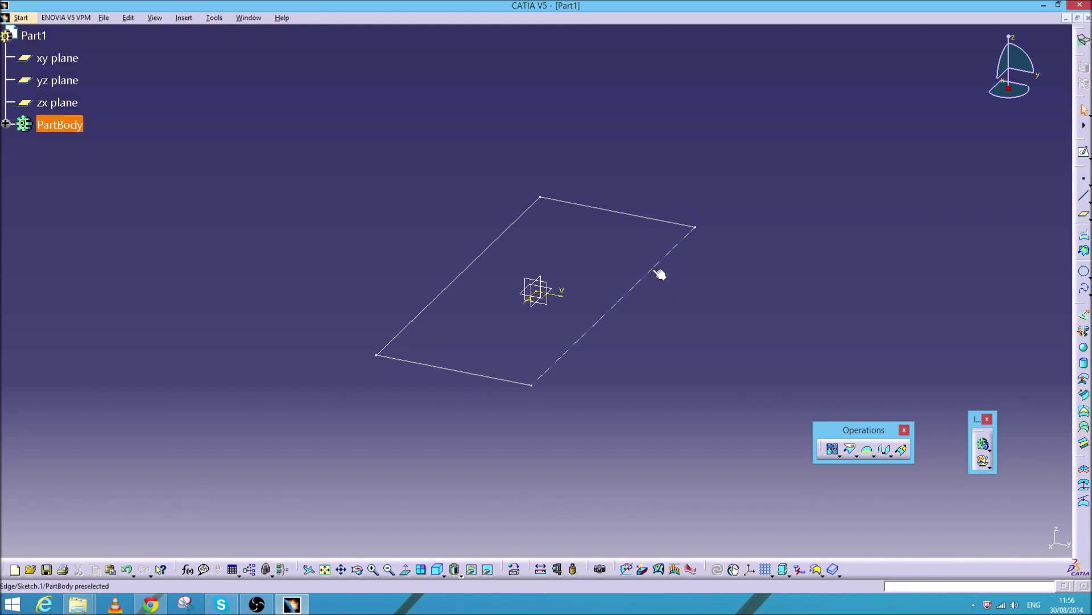
# Create a Fill surface bounded by Sketch.1 from the PartBody.
pyautogui.click(643, 287)
pyautogui.click(6, 123)
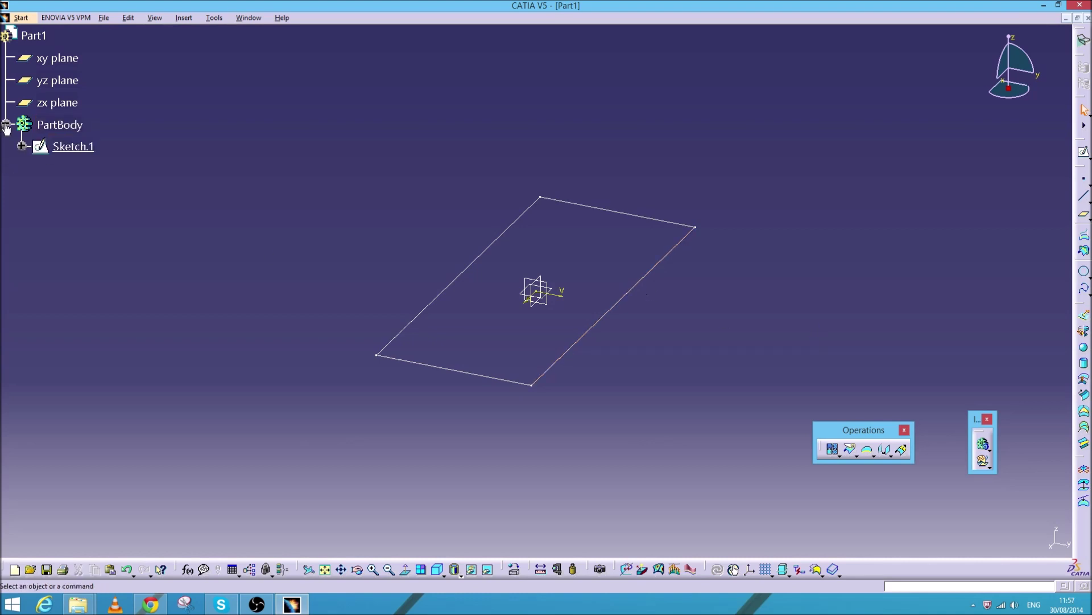
pyautogui.click(73, 147)
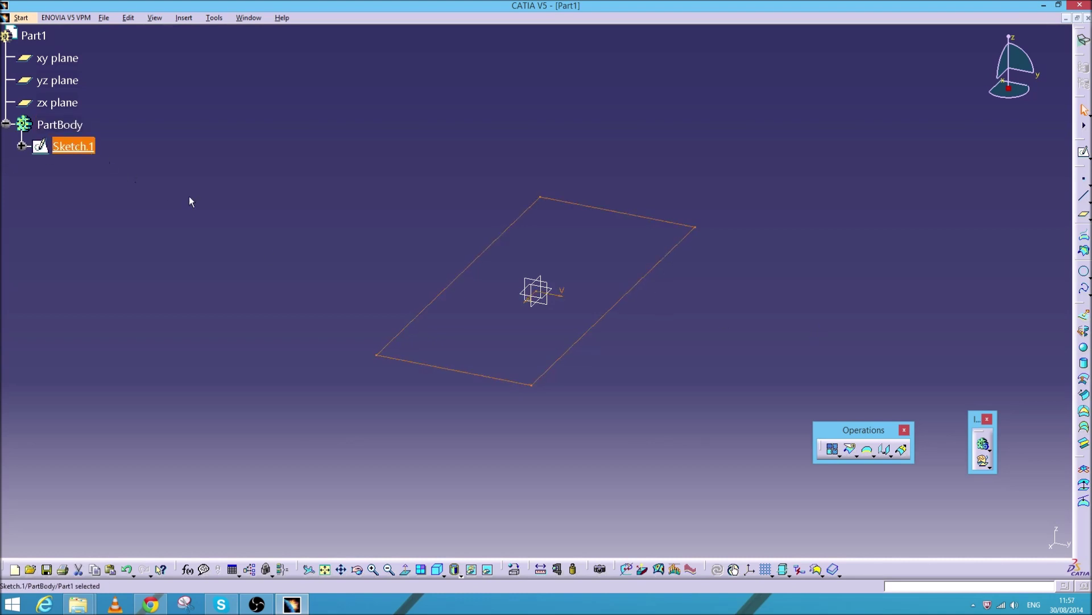
pyautogui.click(1086, 416)
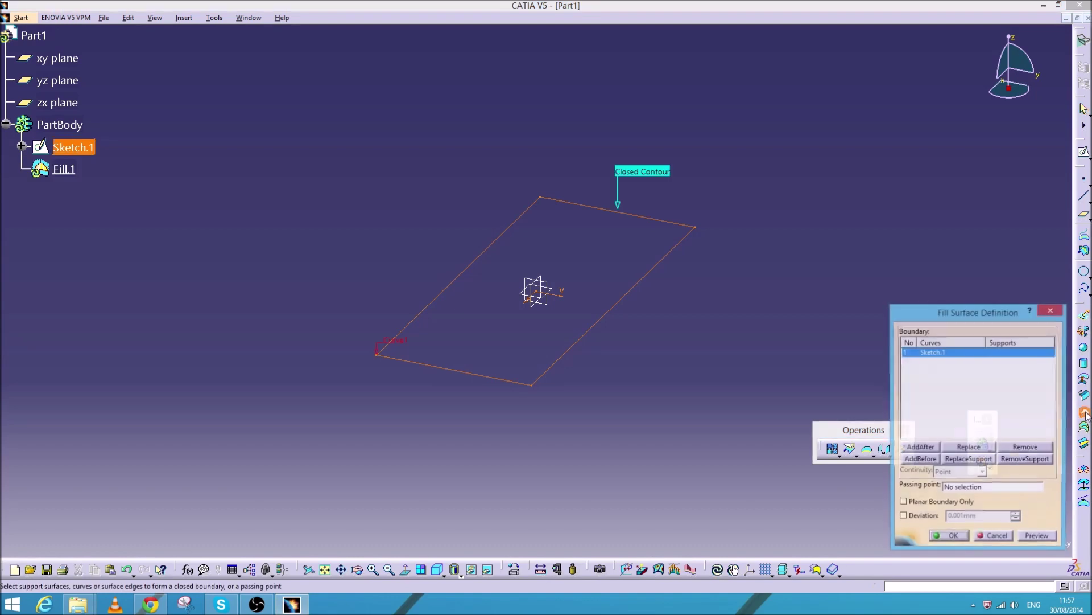
pyautogui.click(1022, 538)
pyautogui.click(949, 537)
# Apply the DS star material from the Other category of the default material catalog to the fill surface.
pyautogui.moveTo(651, 446); pyautogui.dragTo(532, 441, button='middle')
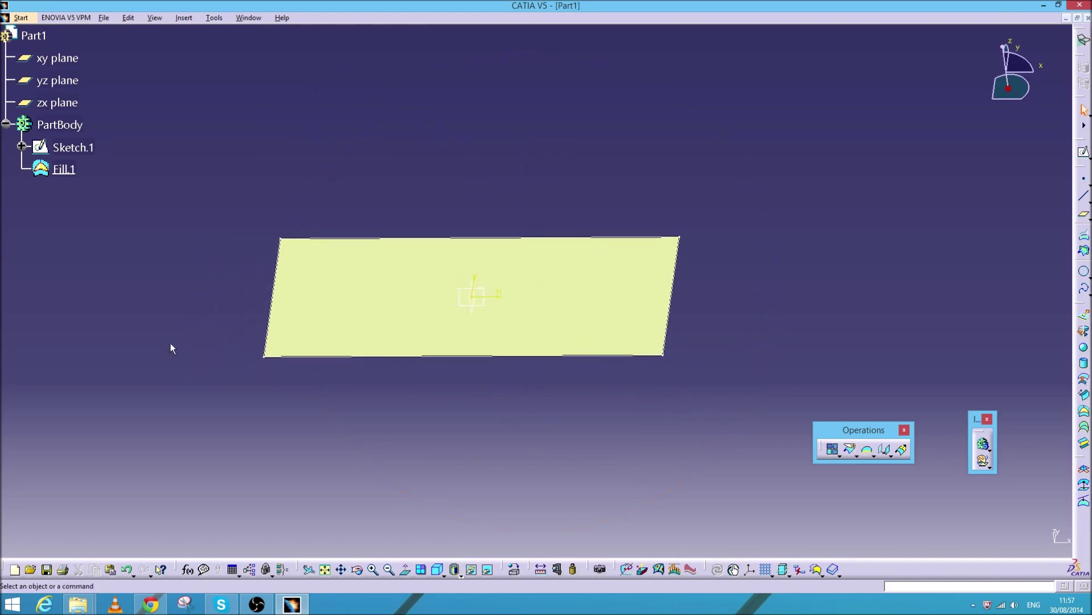
pyautogui.click(64, 169)
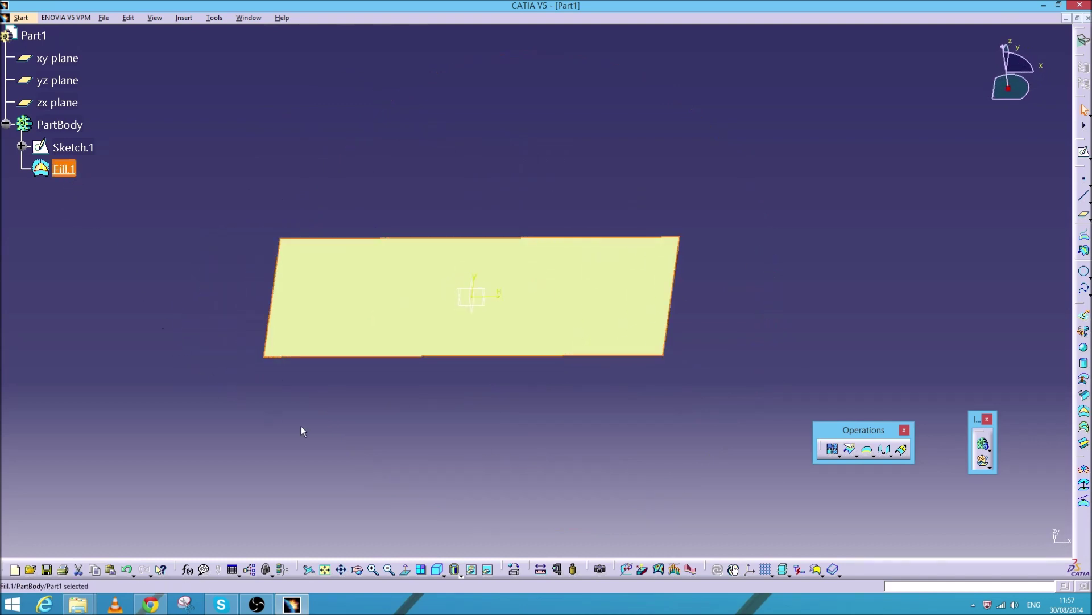
pyautogui.click(514, 571)
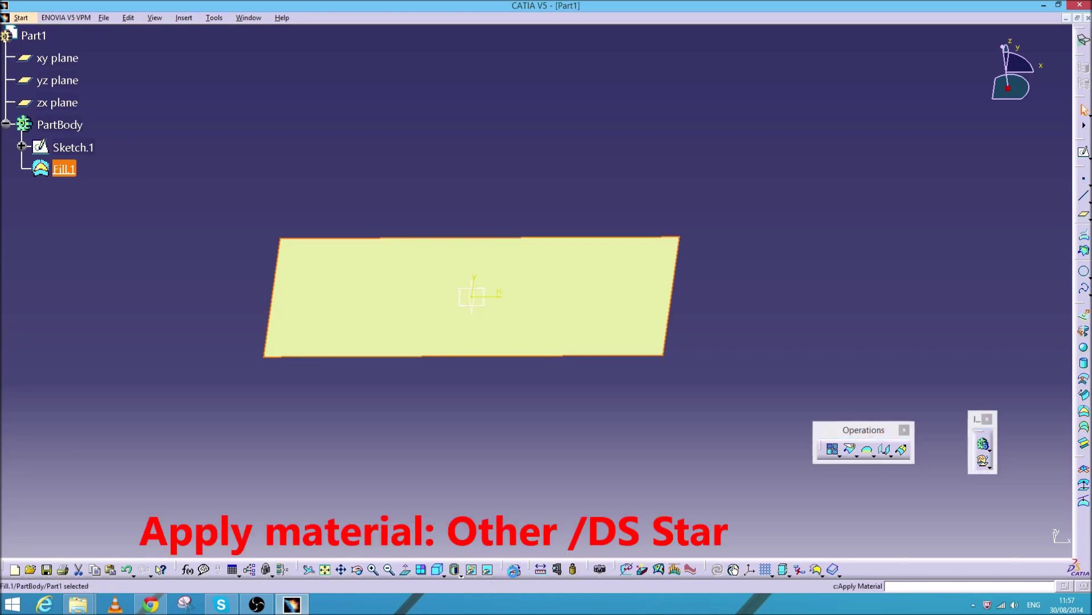
pyautogui.click(691, 247)
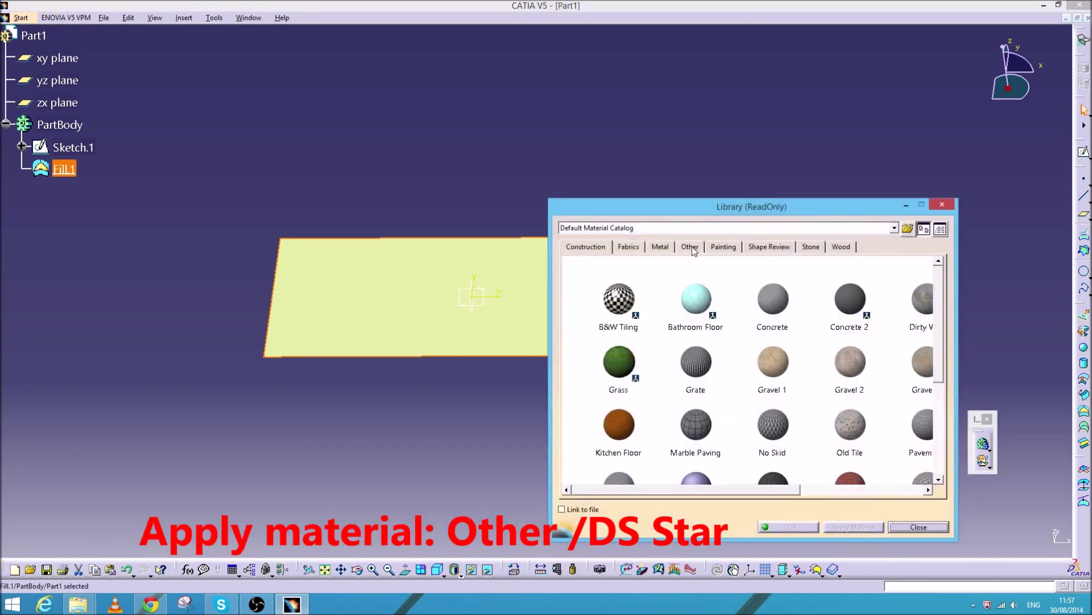
pyautogui.click(800, 361)
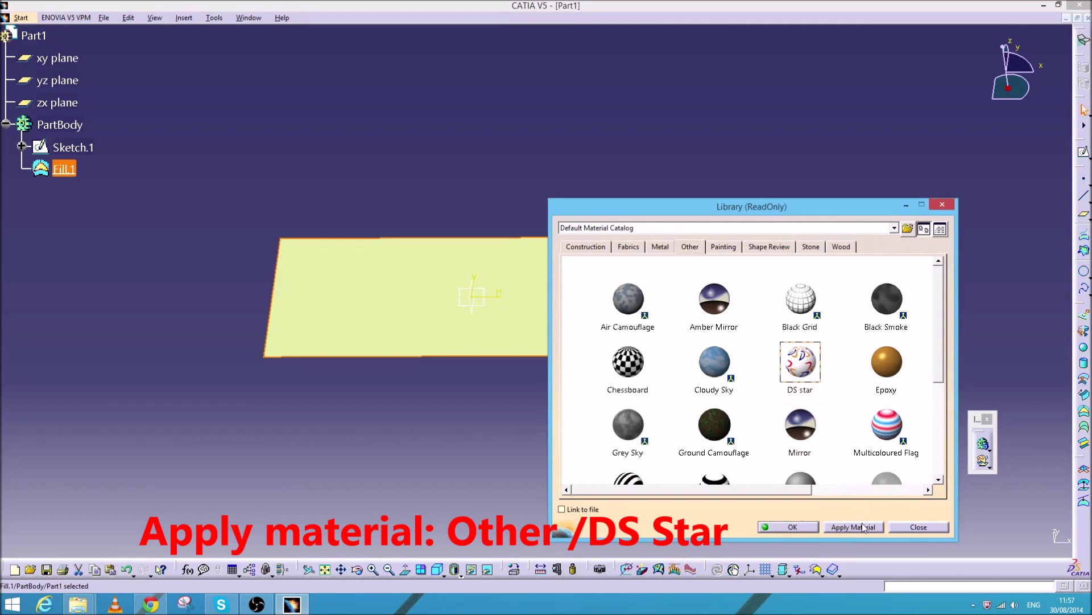
pyautogui.click(853, 526)
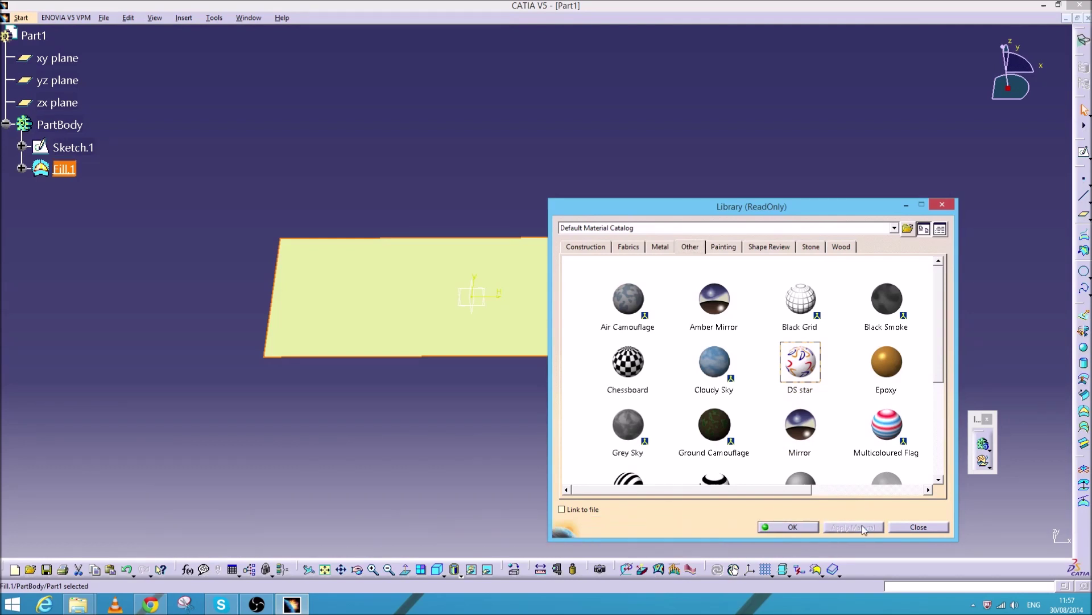
pyautogui.click(794, 527)
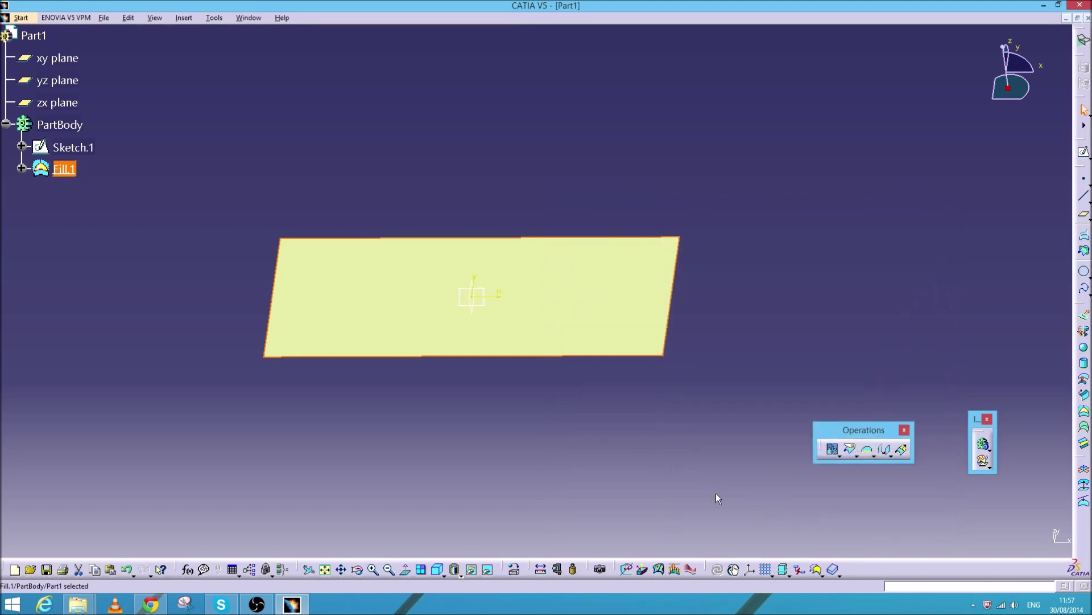
# Deselect the fill surface and set the view mode to Shading with Material.
pyautogui.click(516, 436)
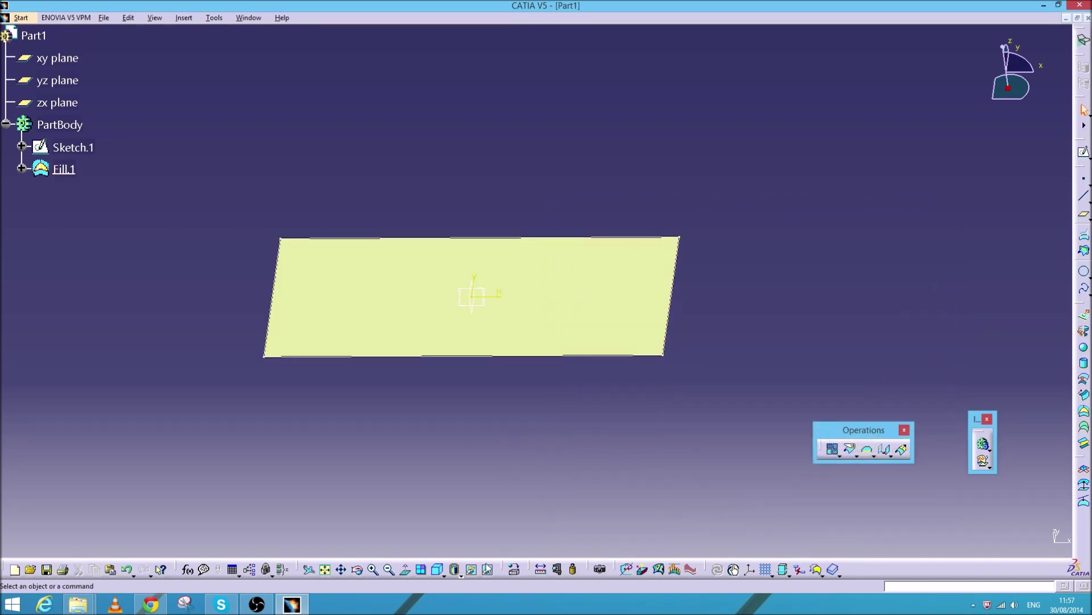
pyautogui.click(455, 570)
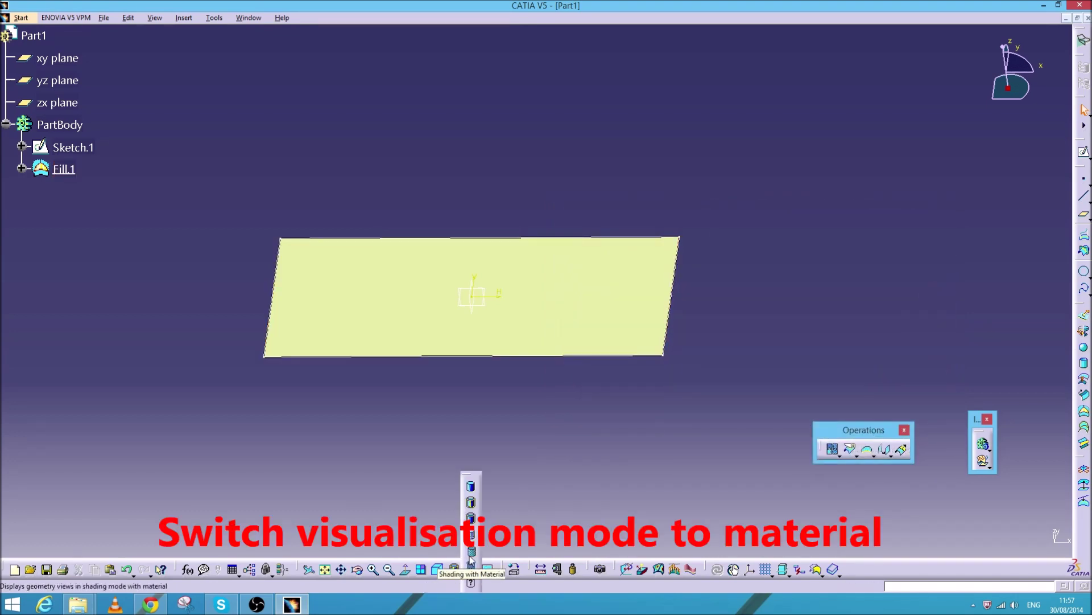
pyautogui.click(472, 551)
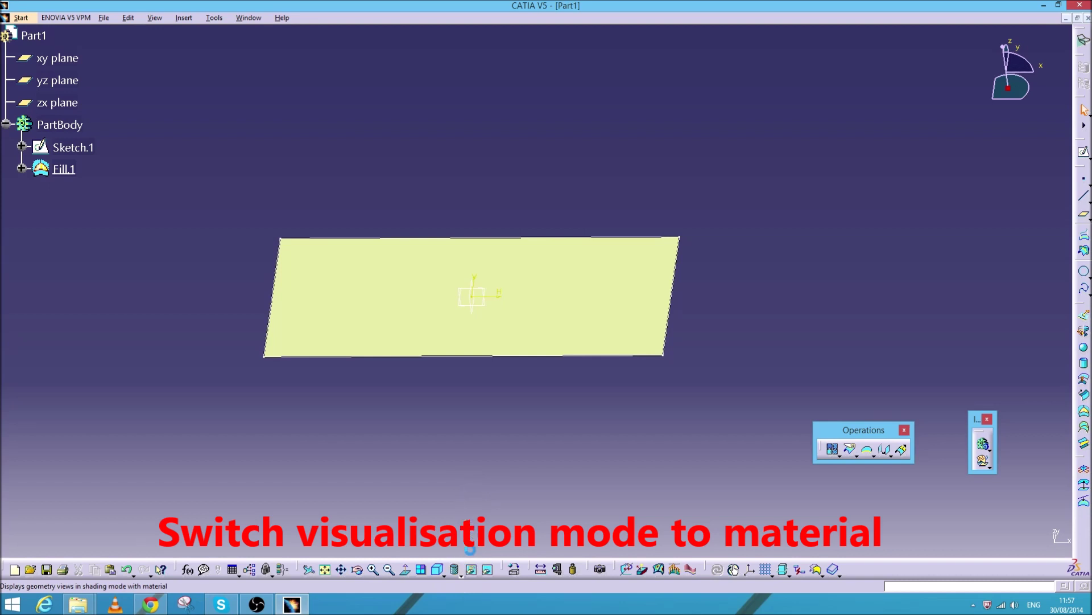
# Open the texture properties of the DS star material under Fill.1 and set its mapping to planar.
pyautogui.click(21, 168)
pyautogui.click(82, 192)
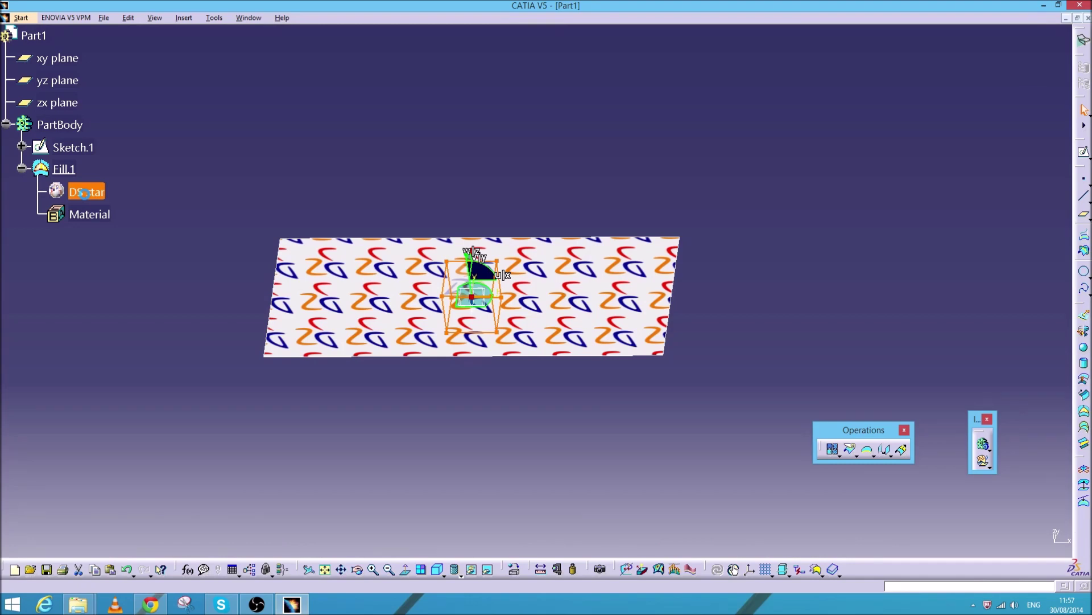
pyautogui.doubleClick(82, 192)
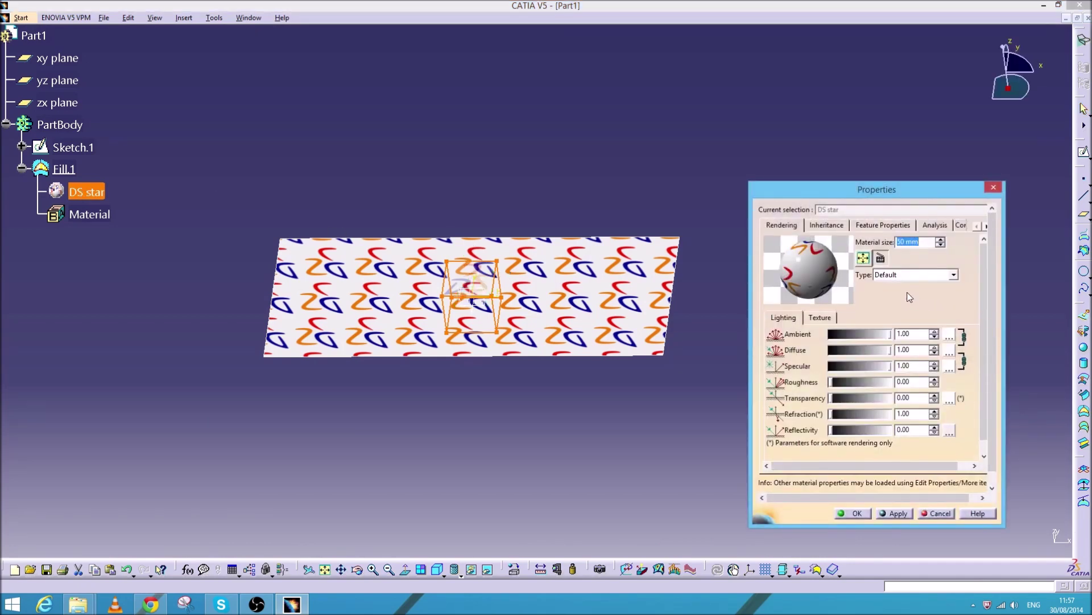
pyautogui.click(820, 317)
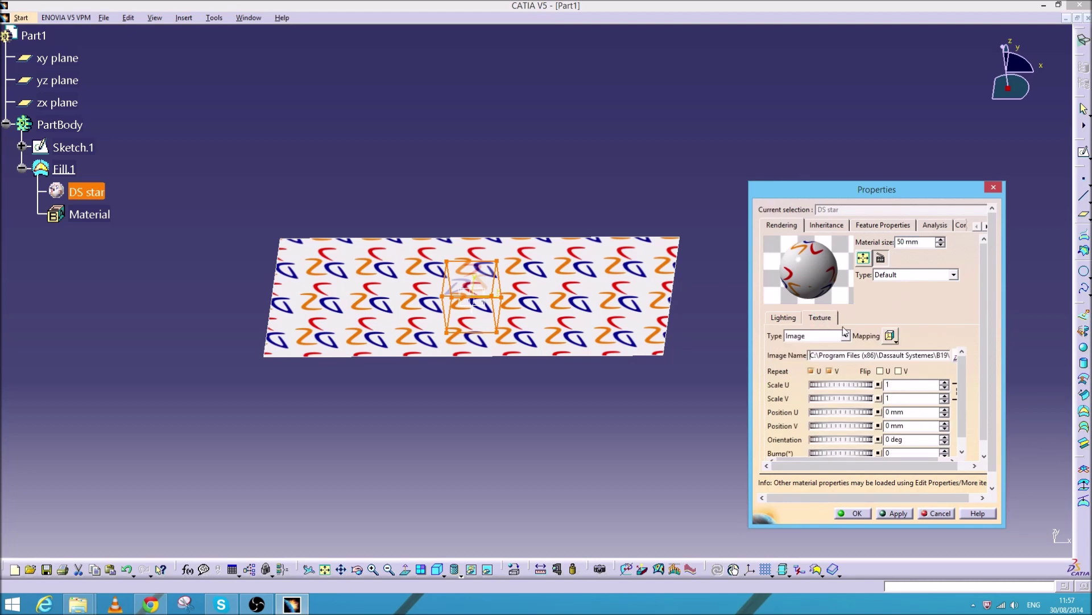
pyautogui.click(889, 335)
pyautogui.click(906, 353)
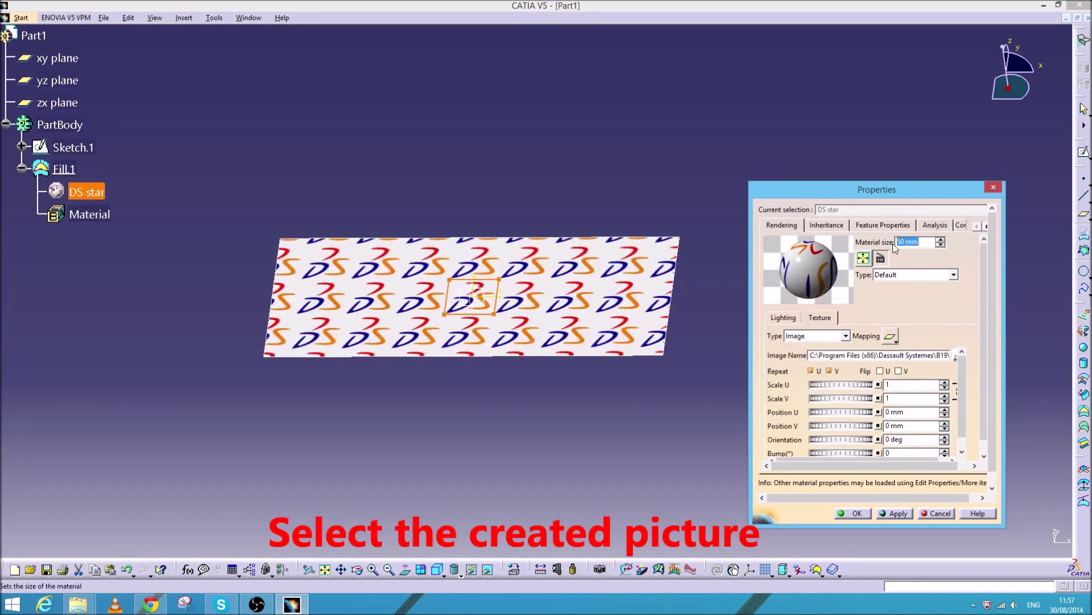
# Load piesa_170x401.jpg from the desktop folder "3D model using picture" as the DS star material's texture image.
pyautogui.moveTo(910, 459)
pyautogui.mouseDown()
pyautogui.moveTo(922, 462)
pyautogui.moveTo(909, 458)
pyautogui.mouseUp()
pyautogui.click(948, 355)
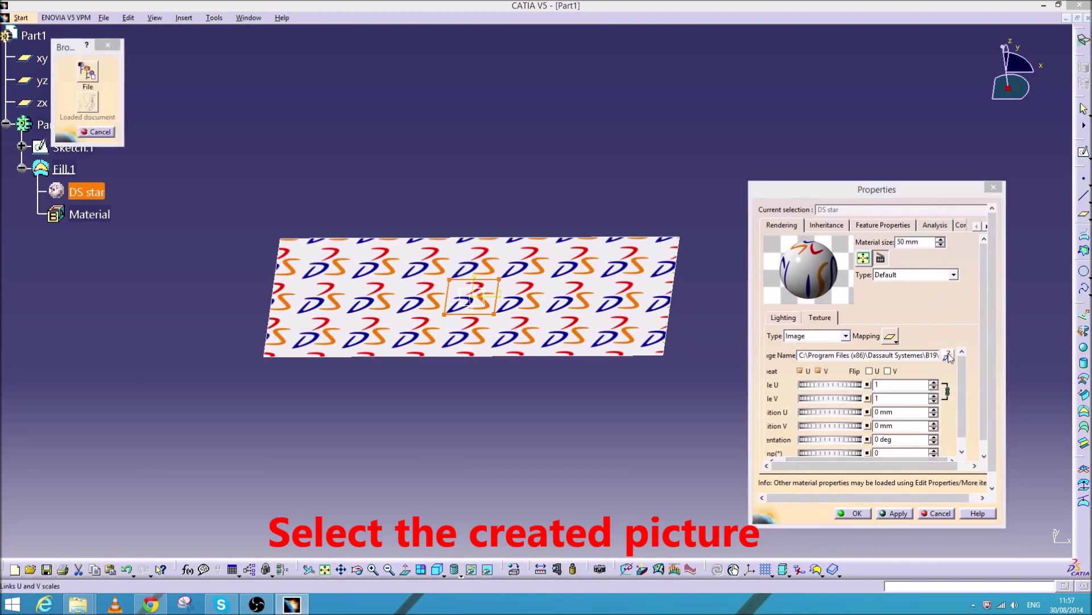
pyautogui.click(30, 88)
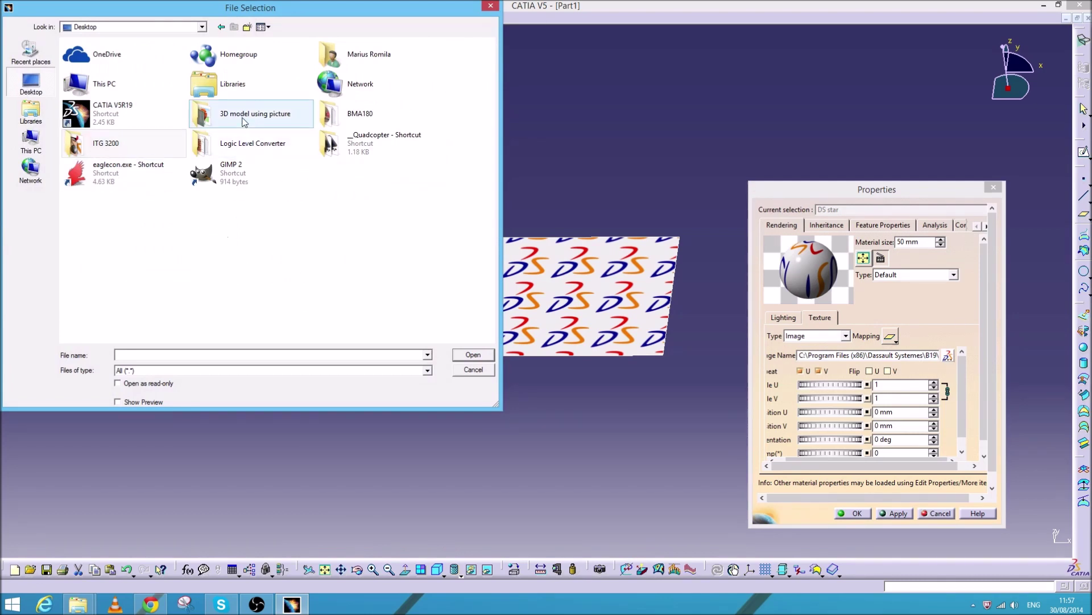
pyautogui.doubleClick(242, 117)
pyautogui.click(178, 88)
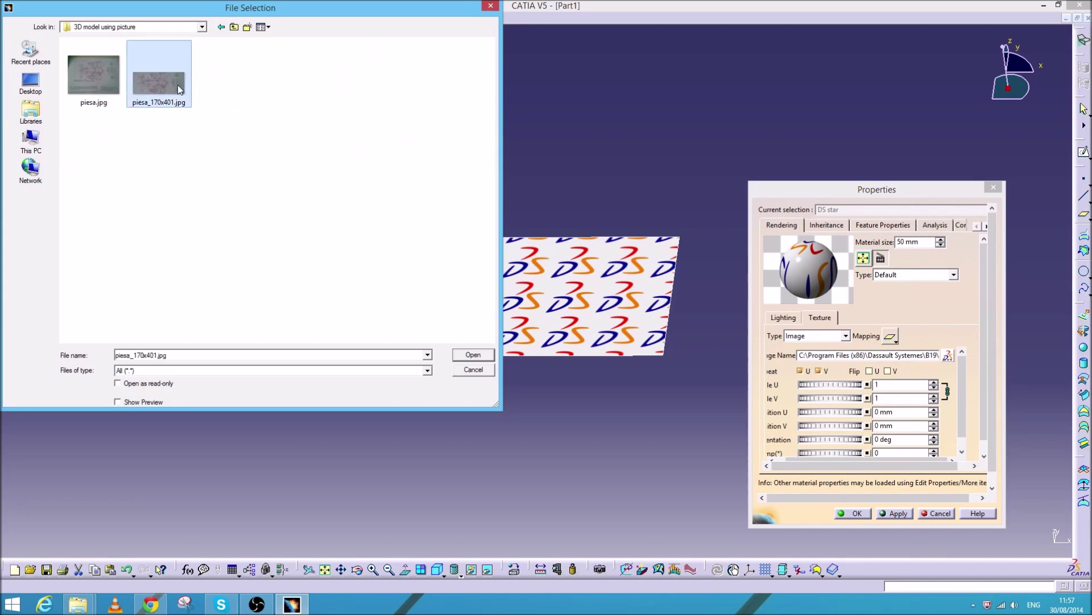
pyautogui.click(470, 355)
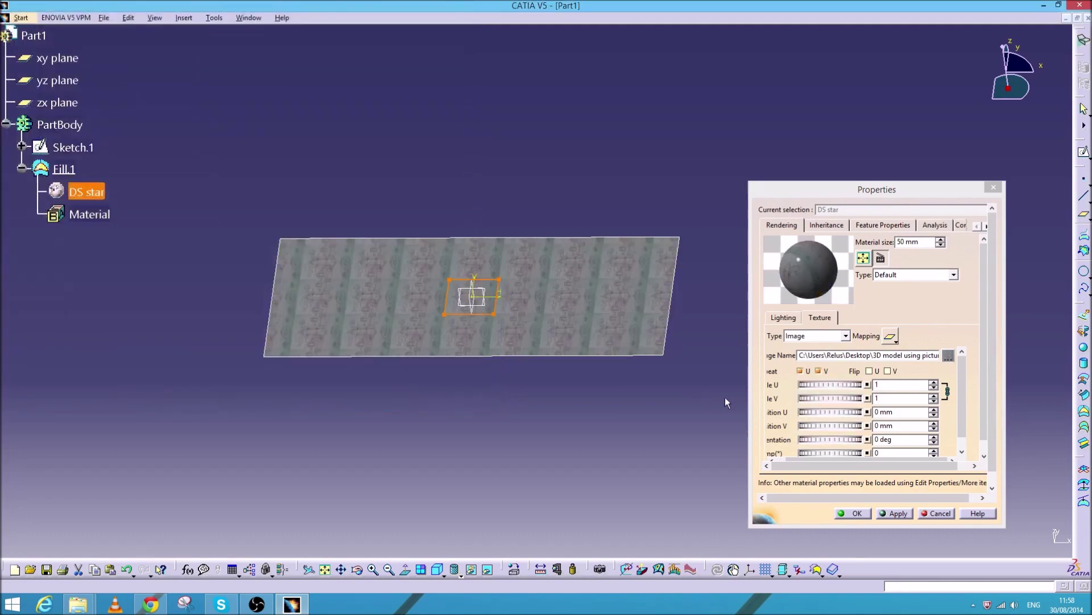
# Set the material size to 10 mm and turn off texture repetition along both U and V.
pyautogui.moveTo(505, 330)
pyautogui.mouseDown(button='middle')
pyautogui.moveTo(441, 405)
pyautogui.moveTo(480, 431)
pyautogui.moveTo(512, 359)
pyautogui.moveTo(518, 392)
pyautogui.moveTo(527, 378)
pyautogui.moveTo(527, 511)
pyautogui.moveTo(592, 288)
pyautogui.moveTo(606, 284)
pyautogui.moveTo(592, 283)
pyautogui.moveTo(615, 307)
pyautogui.moveTo(595, 308)
pyautogui.mouseUp(button='middle')
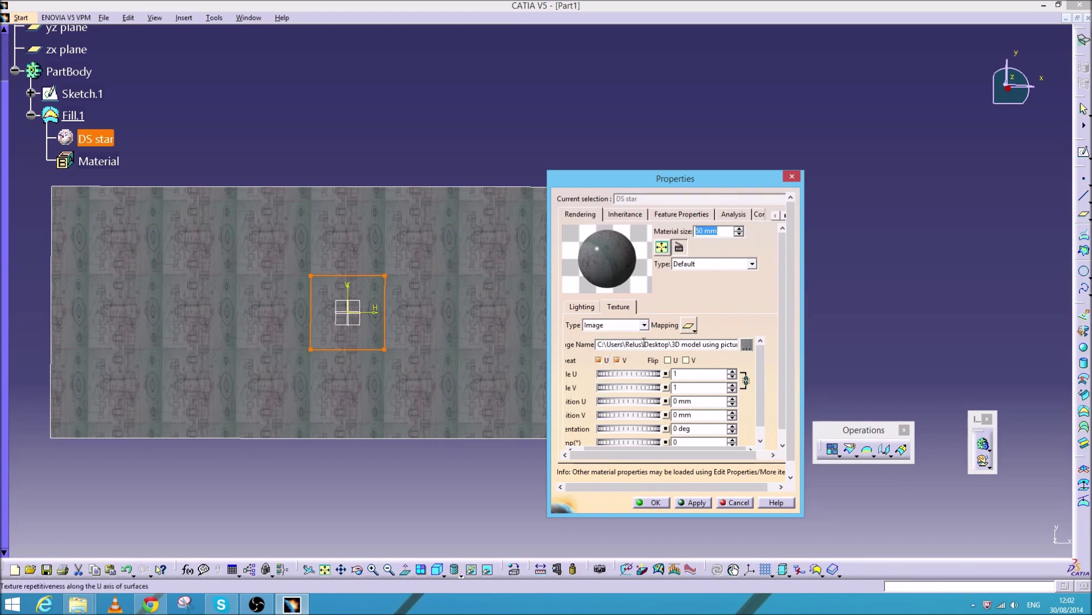
pyautogui.write('10')
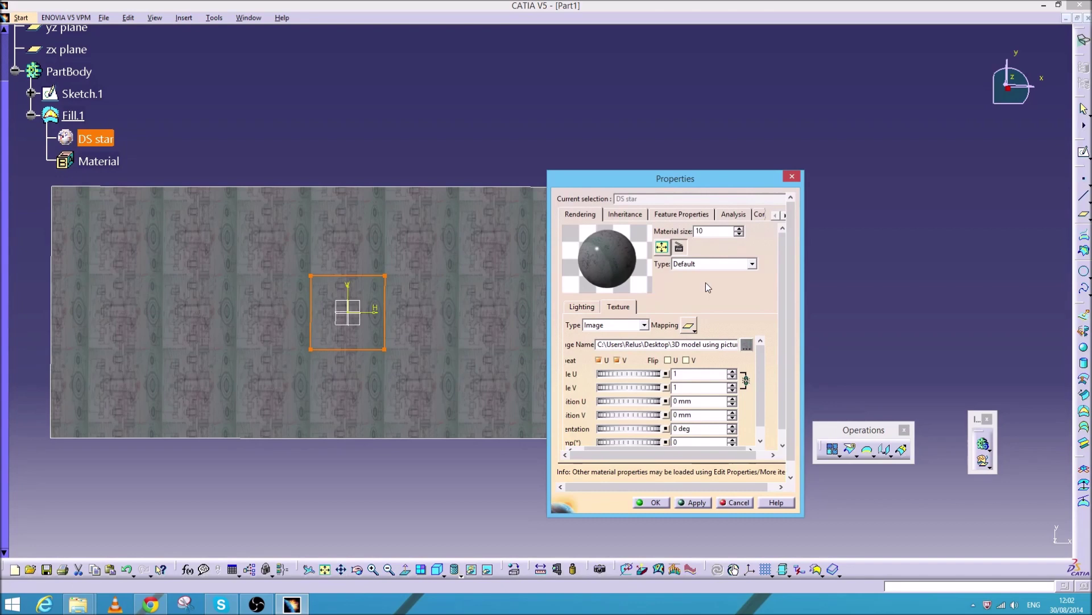
pyautogui.press('Return')
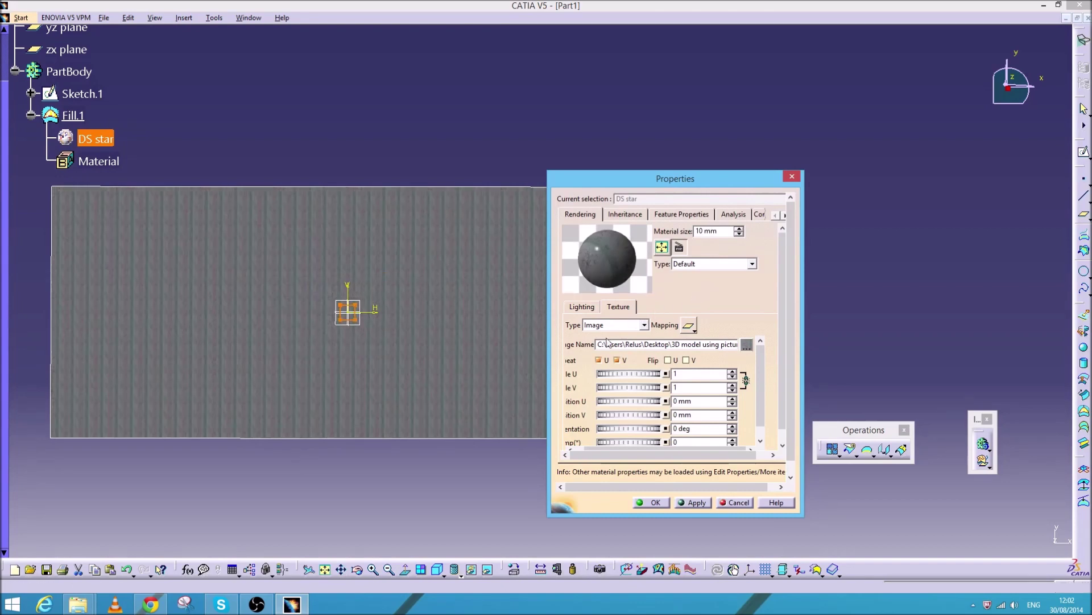
pyautogui.click(599, 360)
pyautogui.click(617, 361)
# Scale the texture to 40.1 along U and 17 along V, then apply and accept the material properties.
pyautogui.moveTo(427, 368); pyautogui.dragTo(451, 341, button='middle')
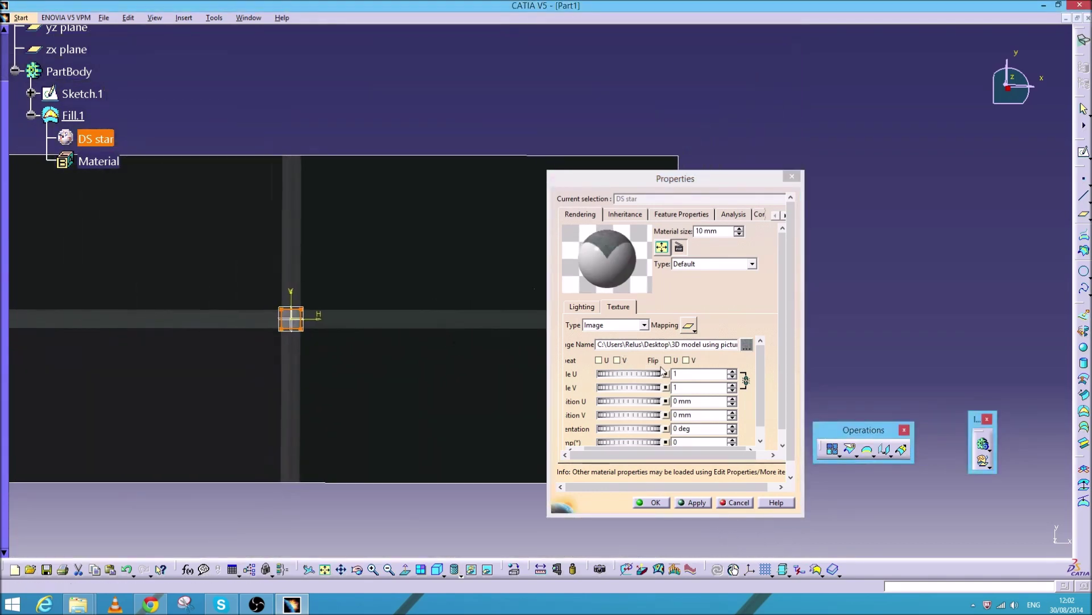
pyautogui.doubleClick(686, 374)
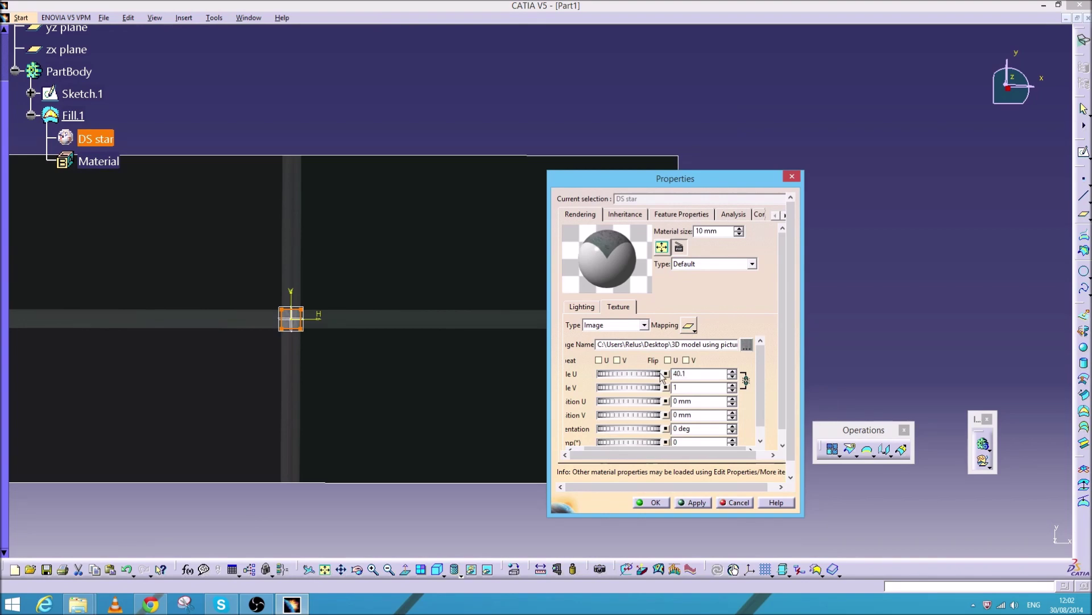
pyautogui.doubleClick(676, 387)
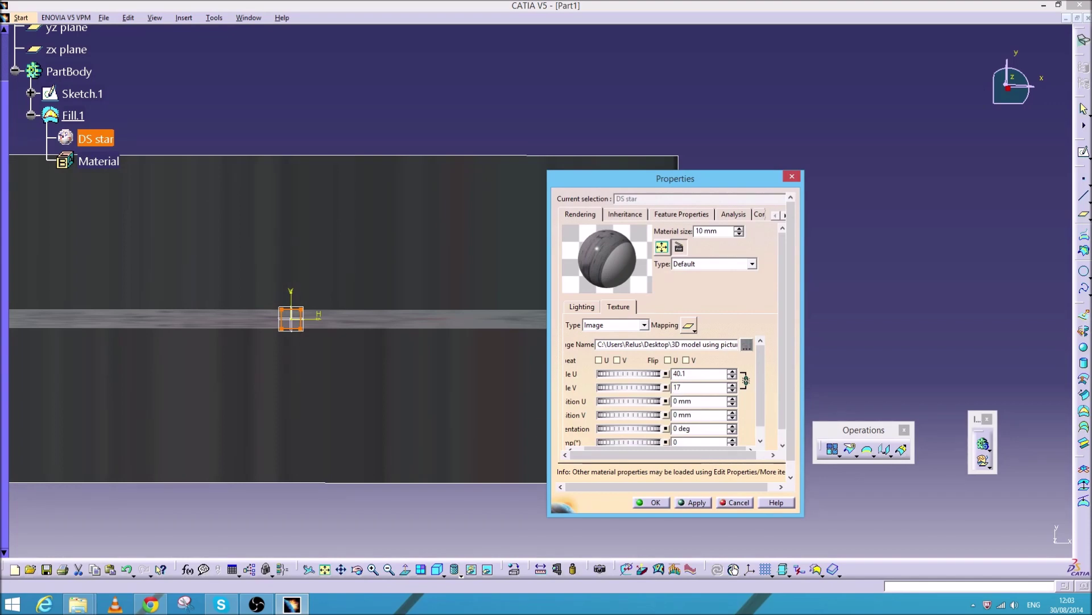
pyautogui.press('Tab')
pyautogui.moveTo(626, 180)
pyautogui.mouseDown()
pyautogui.moveTo(770, 145)
pyautogui.moveTo(796, 123)
pyautogui.mouseUp()
pyautogui.moveTo(393, 342)
pyautogui.mouseDown(button='middle')
pyautogui.moveTo(390, 318)
pyautogui.moveTo(393, 329)
pyautogui.mouseUp(button='middle')
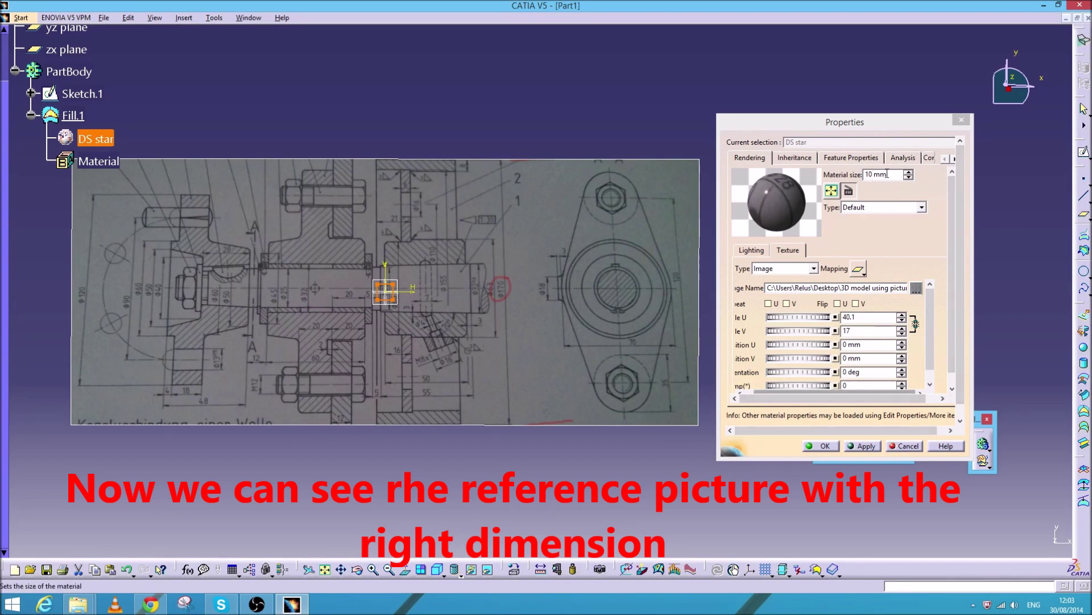
pyautogui.click(865, 445)
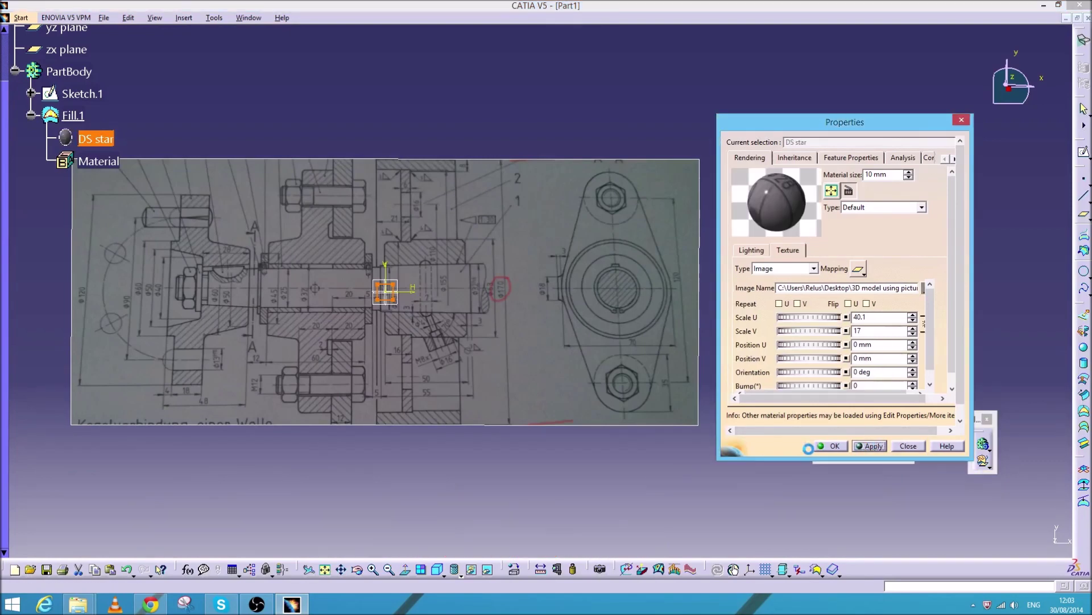
pyautogui.click(832, 445)
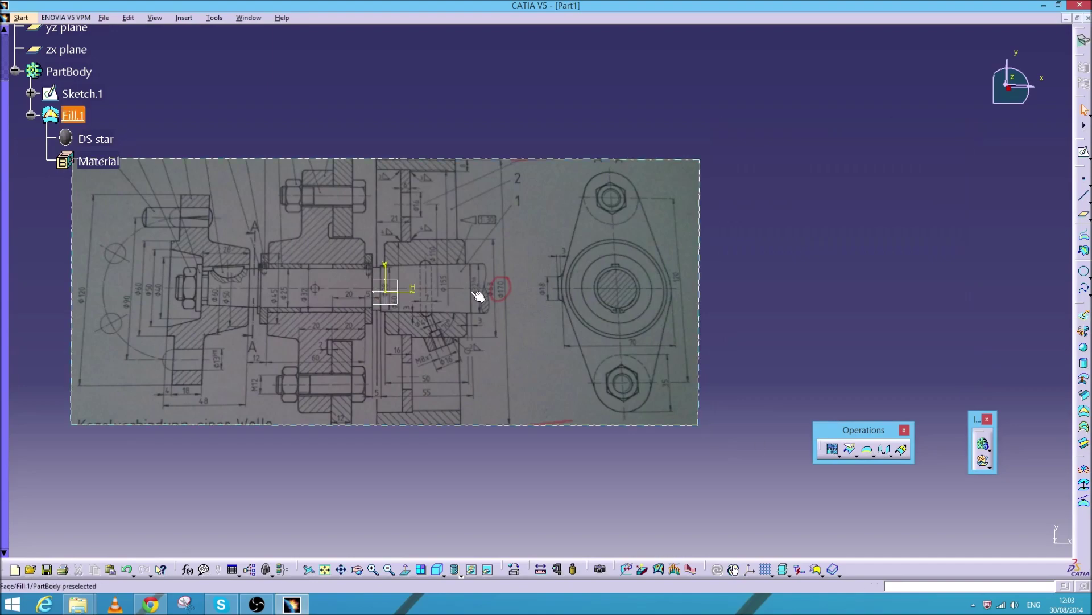
# Switch from surface modelling to the Part Design workbench.
pyautogui.middleClick(472, 291)
pyautogui.moveTo(457, 283)
pyautogui.mouseDown(button='middle')
pyautogui.moveTo(419, 319)
pyautogui.moveTo(519, 293)
pyautogui.moveTo(508, 358)
pyautogui.moveTo(459, 370)
pyautogui.moveTo(390, 447)
pyautogui.moveTo(325, 451)
pyautogui.moveTo(547, 319)
pyautogui.moveTo(607, 302)
pyautogui.moveTo(615, 342)
pyautogui.moveTo(575, 374)
pyautogui.moveTo(558, 296)
pyautogui.moveTo(561, 307)
pyautogui.mouseUp(button='middle')
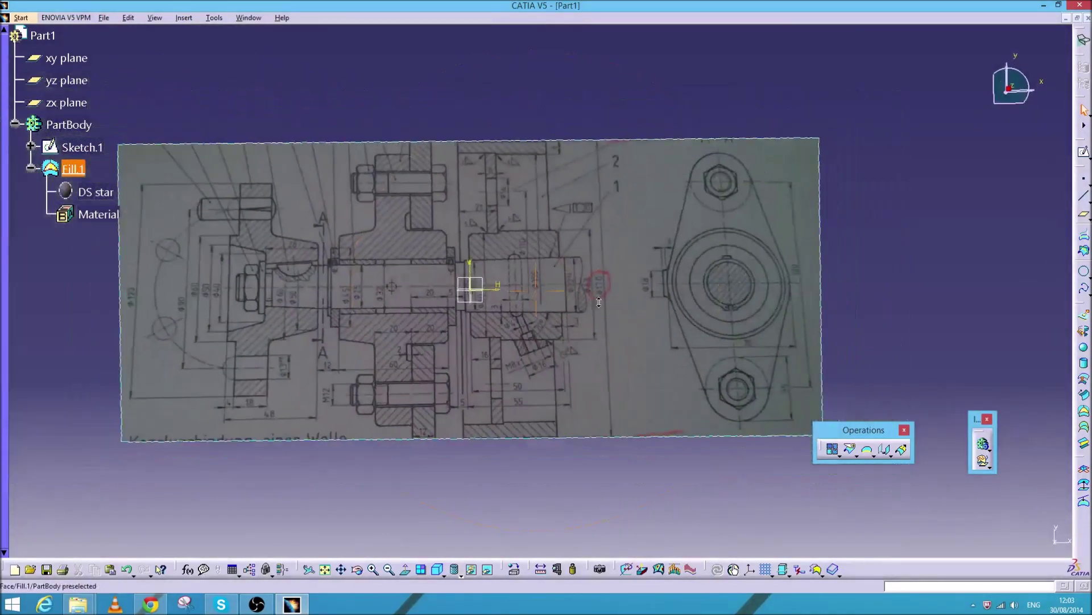
pyautogui.click(21, 18)
pyautogui.moveTo(69, 45)
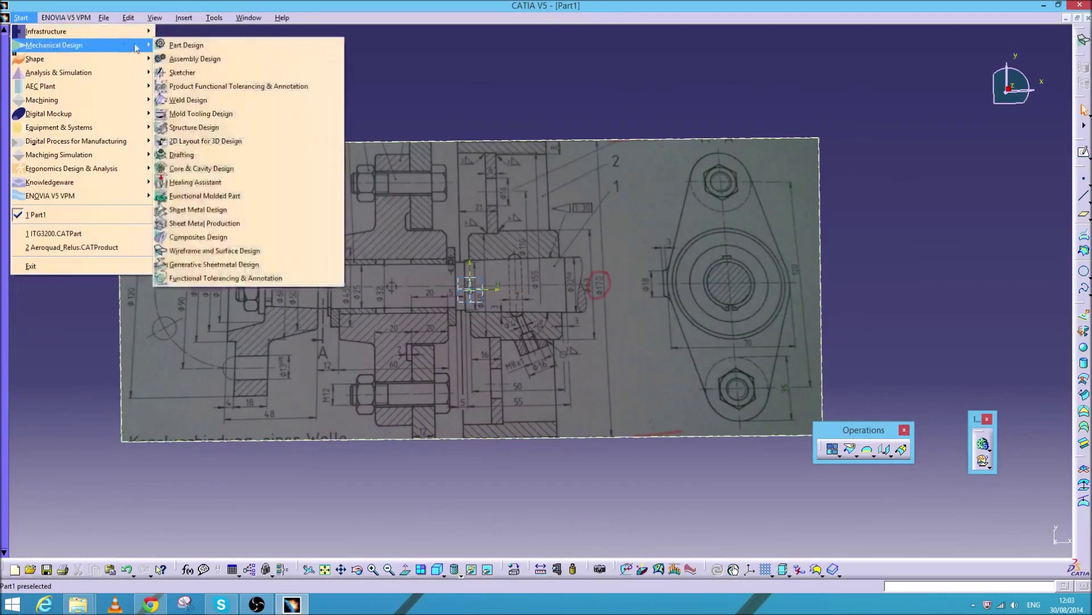
pyautogui.click(179, 46)
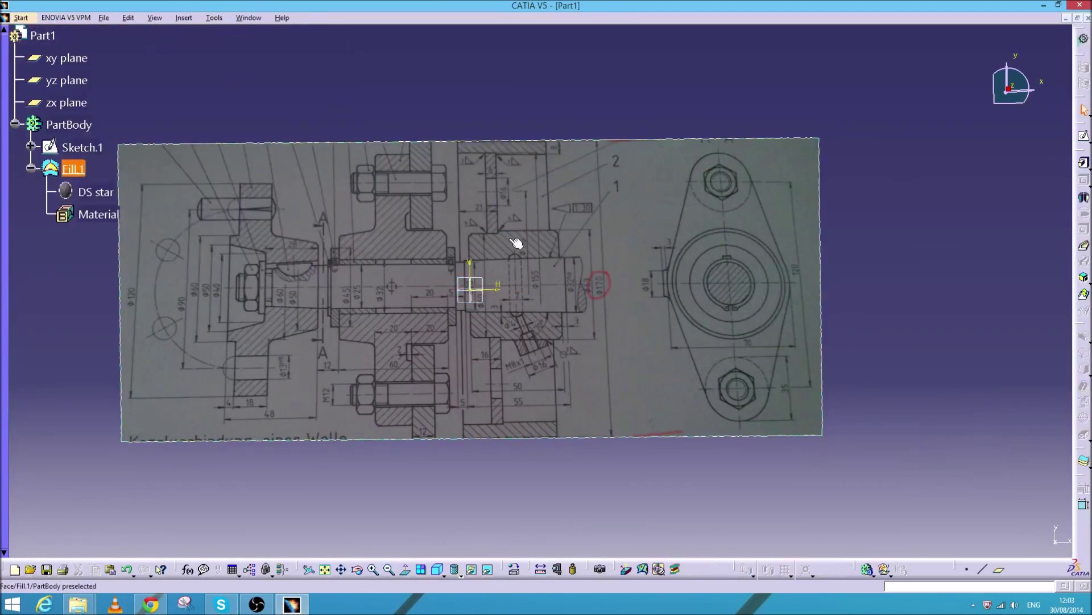
# Reopen the DS star texture properties and shift the image along U to a position of 2.937 mm.
pyautogui.moveTo(548, 329)
pyautogui.keyDown('ctrl'); pyautogui.mouseDown(button='middle')
pyautogui.moveTo(541, 342)
pyautogui.moveTo(501, 318)
pyautogui.moveTo(451, 357)
pyautogui.moveTo(449, 330)
pyautogui.mouseUp(button='middle'); pyautogui.keyUp('ctrl')
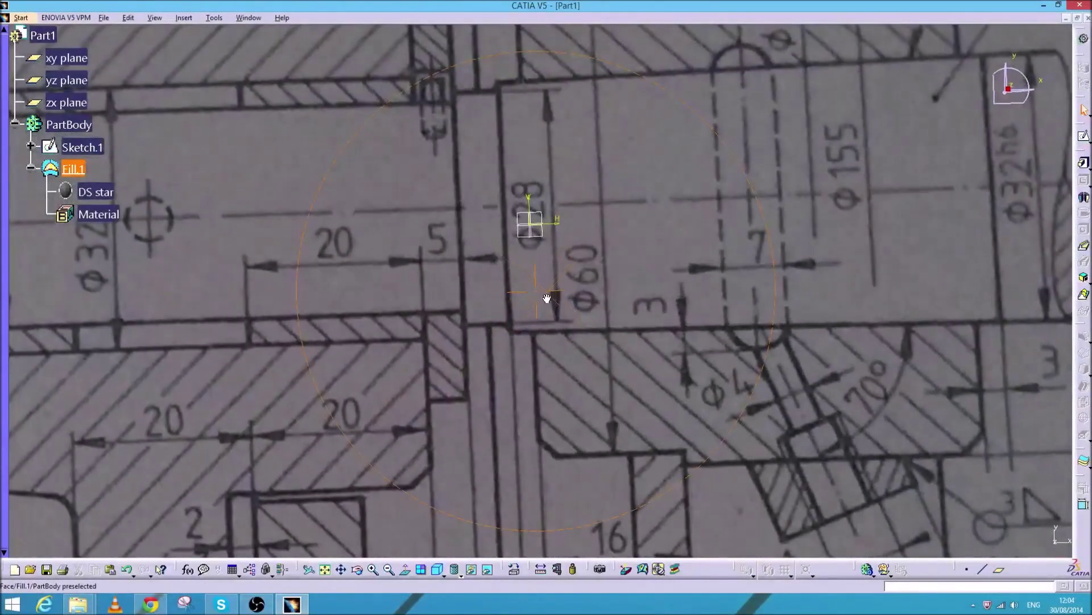
pyautogui.moveTo(383, 254)
pyautogui.mouseDown(button='middle')
pyautogui.moveTo(378, 234)
pyautogui.moveTo(558, 231)
pyautogui.mouseUp(button='middle')
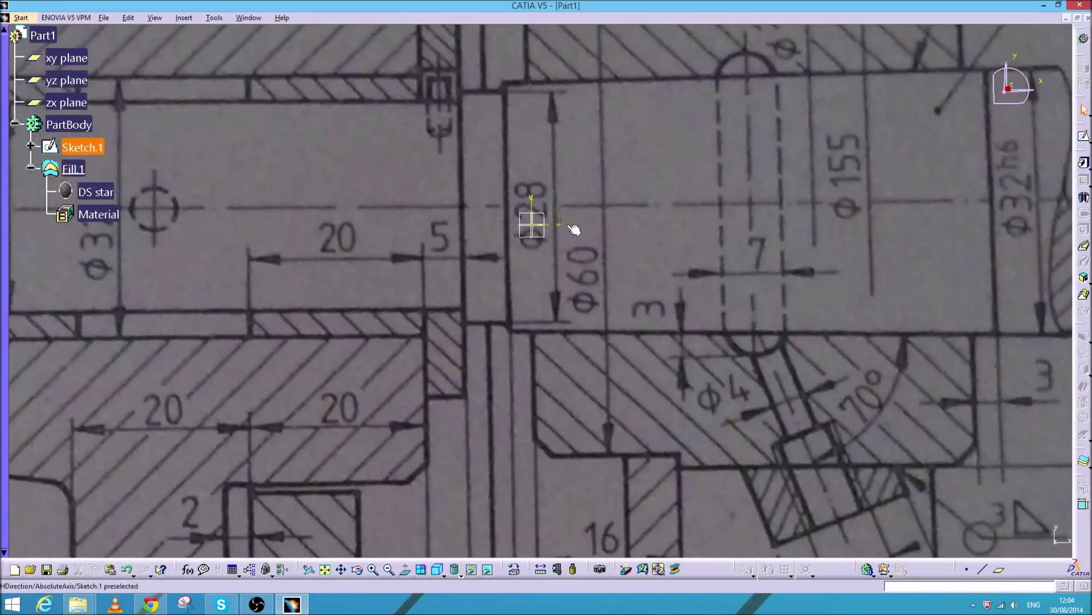
pyautogui.moveTo(733, 231); pyautogui.dragTo(256, 239, button='middle')
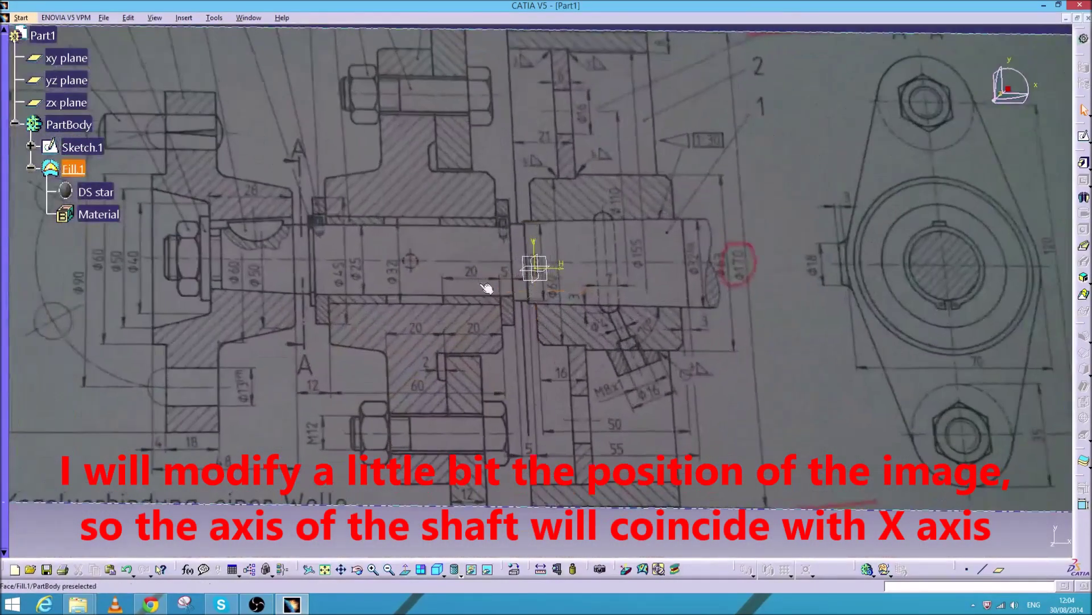
pyautogui.doubleClick(110, 197)
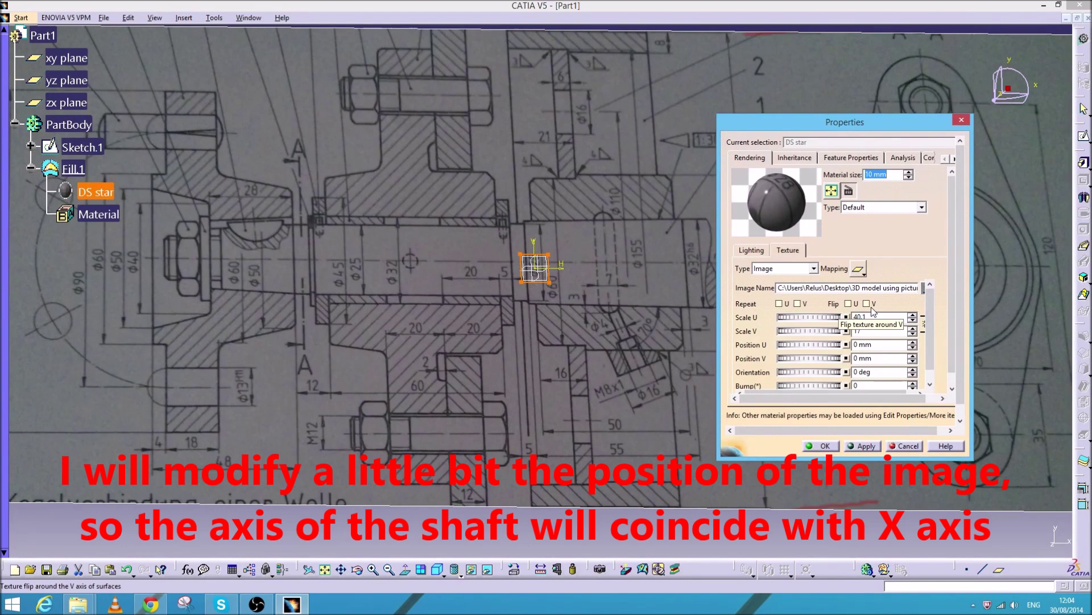
pyautogui.moveTo(626, 350); pyautogui.dragTo(592, 369, button='middle')
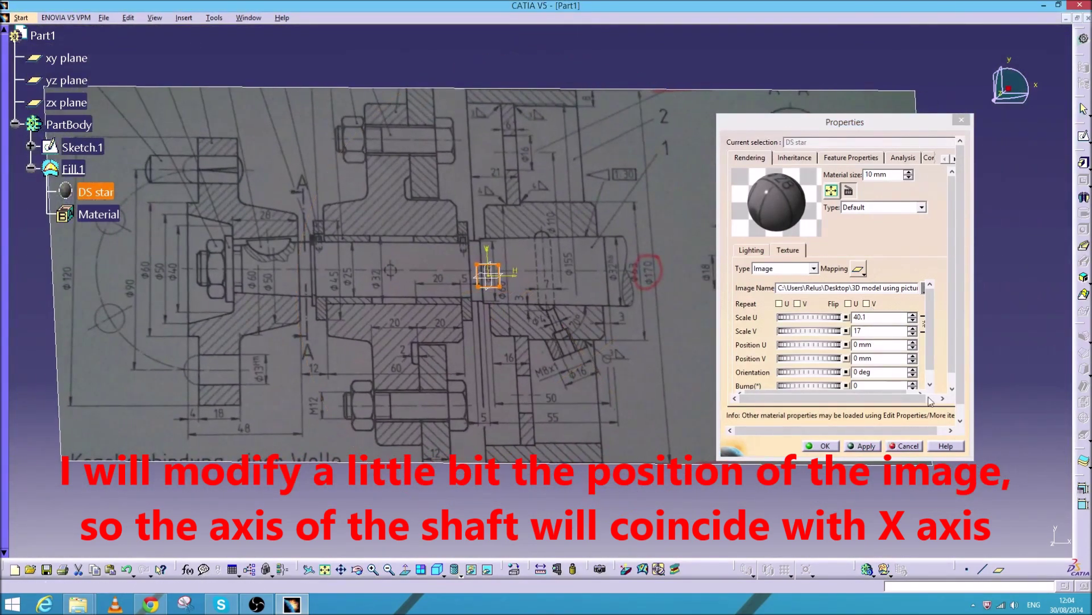
pyautogui.moveTo(802, 347)
pyautogui.mouseDown()
pyautogui.moveTo(814, 344)
pyautogui.moveTo(804, 344)
pyautogui.mouseUp()
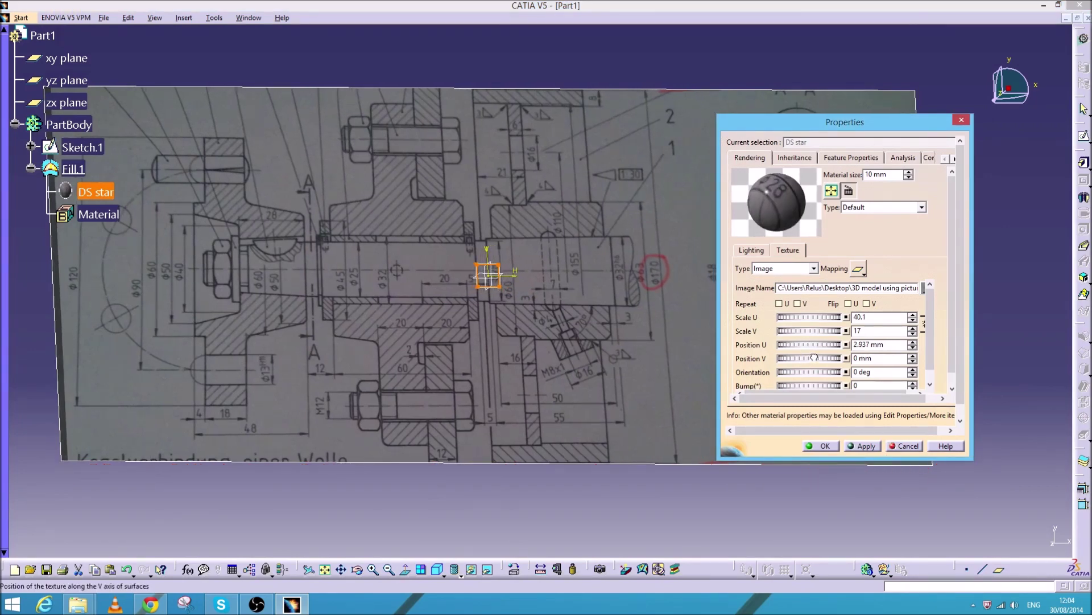